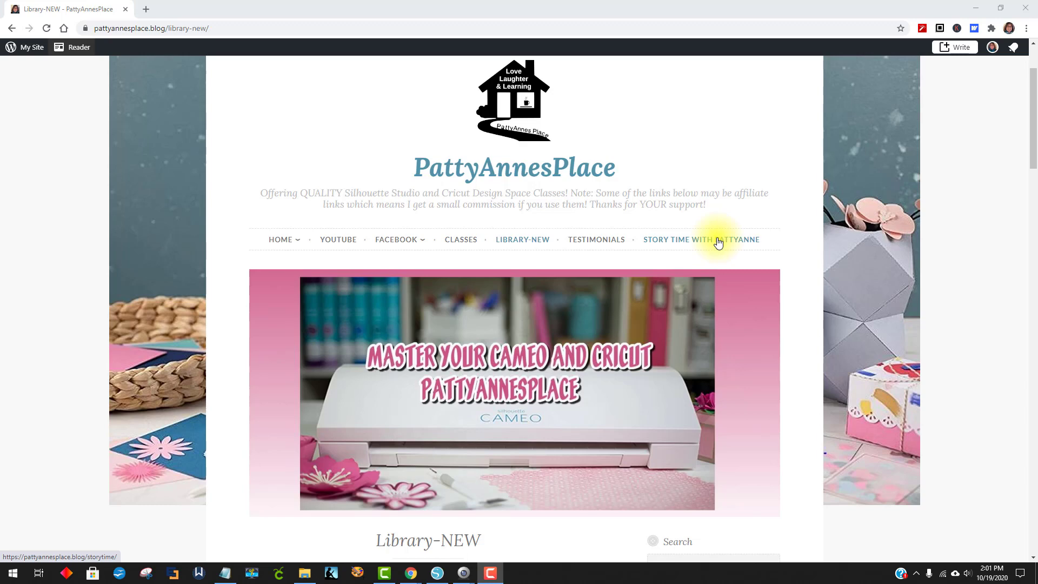
Open the Library-NEW page of the PattyAnnesPlace site and look through it for the A6, A2 and A7 card template downloads
left_click(522, 242)
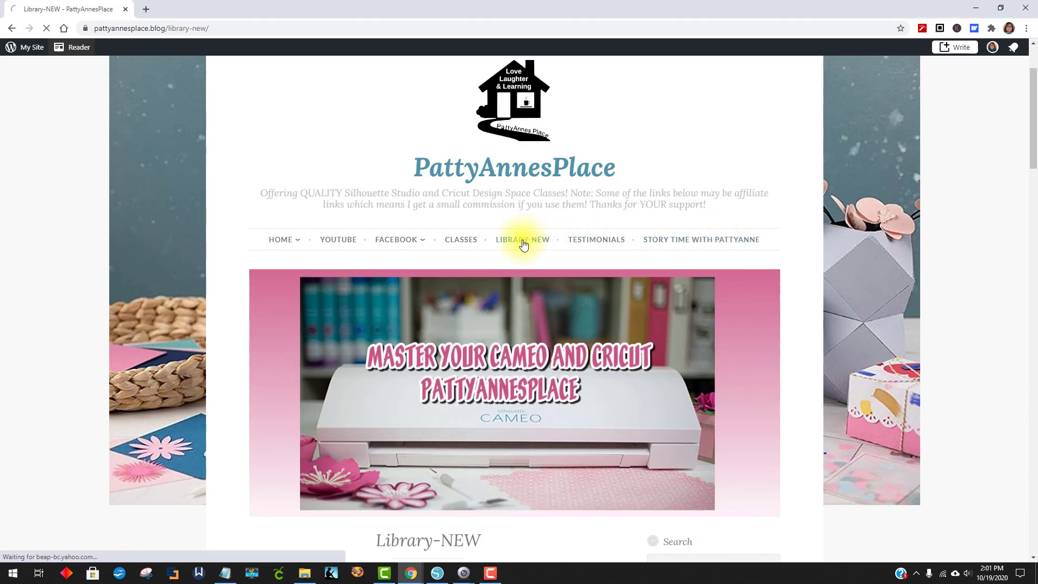
scroll(573, 282, "down", 3)
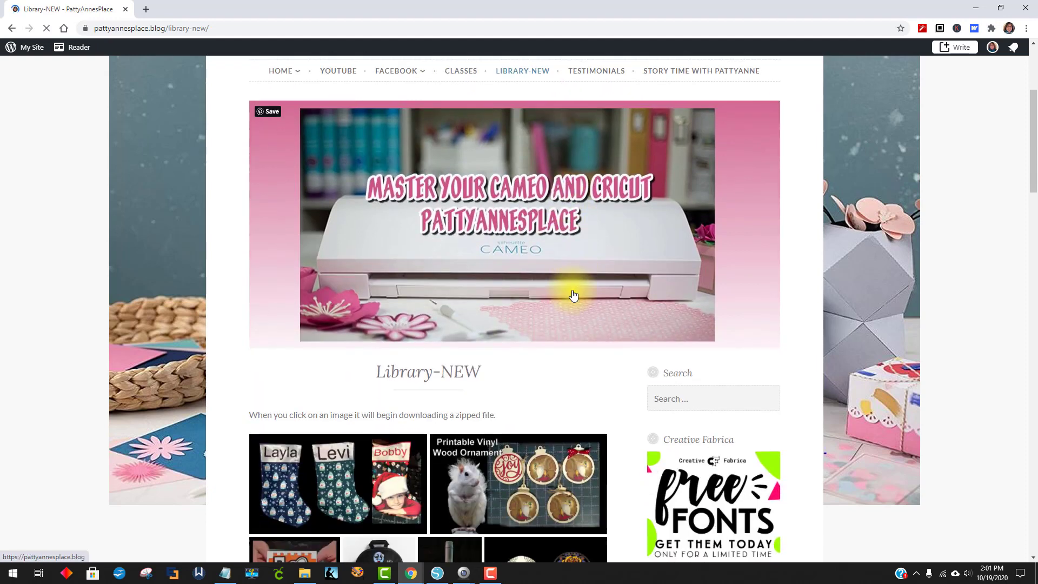
scroll(574, 295, "down", 3)
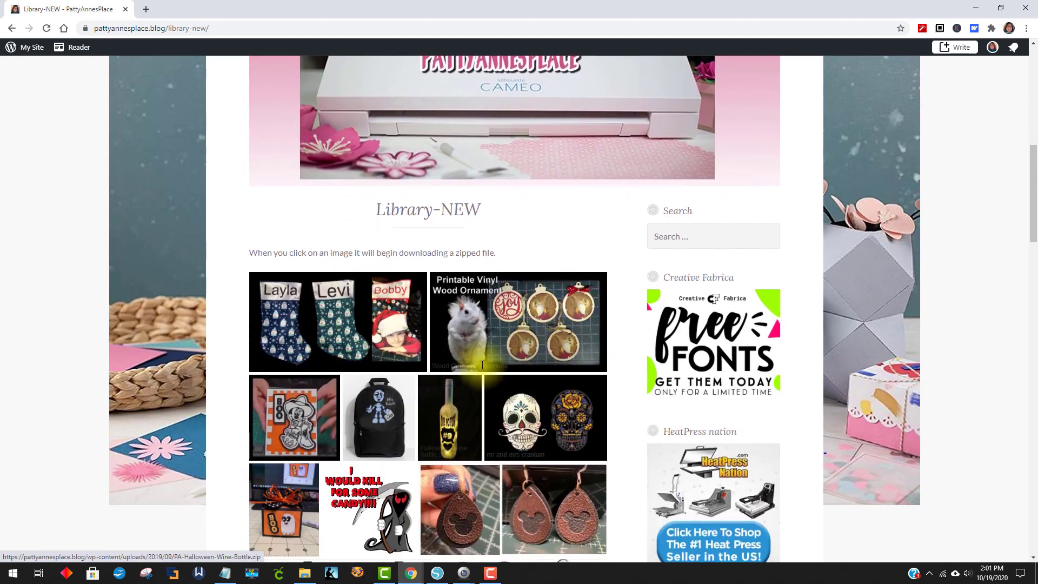
scroll(482, 366, "down", 6)
scroll(478, 365, "down", 10)
scroll(473, 381, "down", 10)
scroll(471, 384, "down", 1)
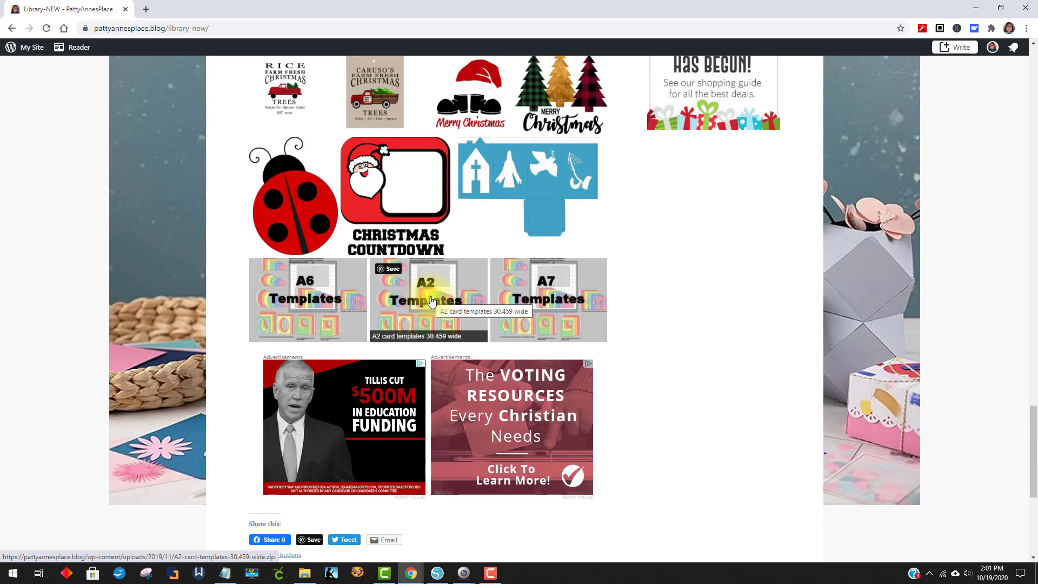
left_click(539, 302)
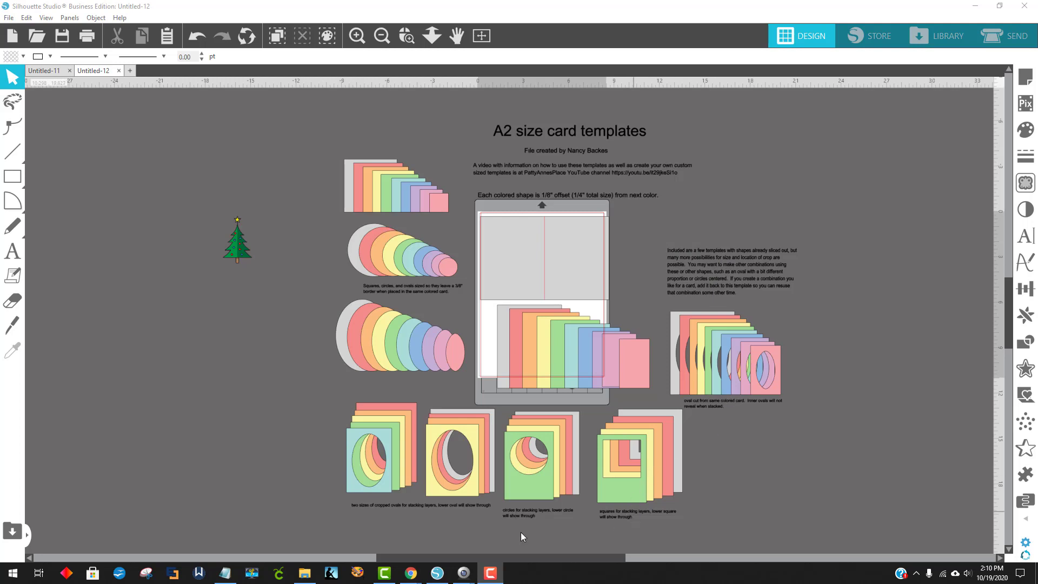
Select the whole A2 card template collection, with its text, and move it off the mat to the left
left_click_drag(322, 107, 800, 524)
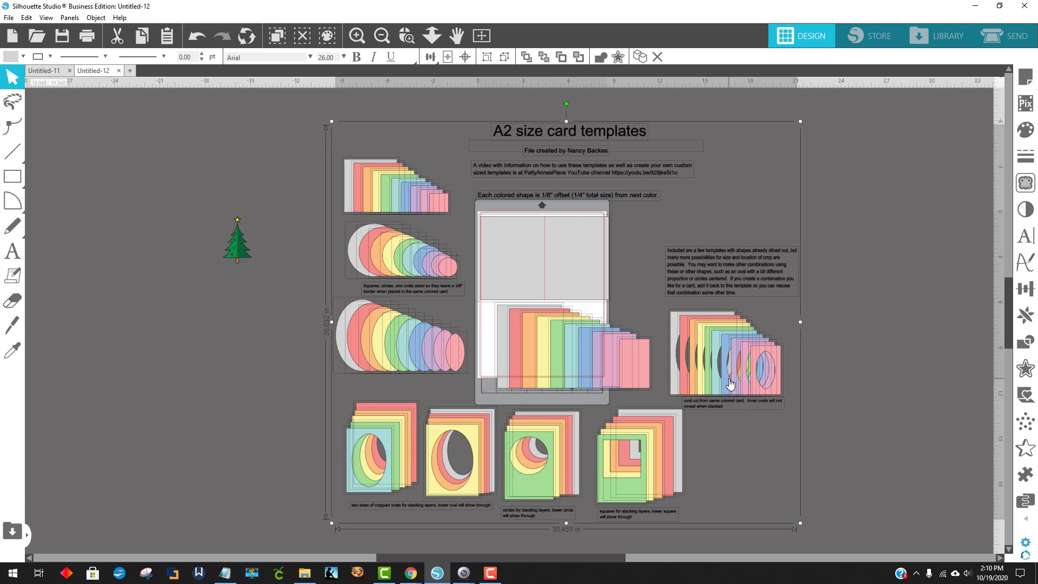
left_click_drag(734, 383, 359, 381)
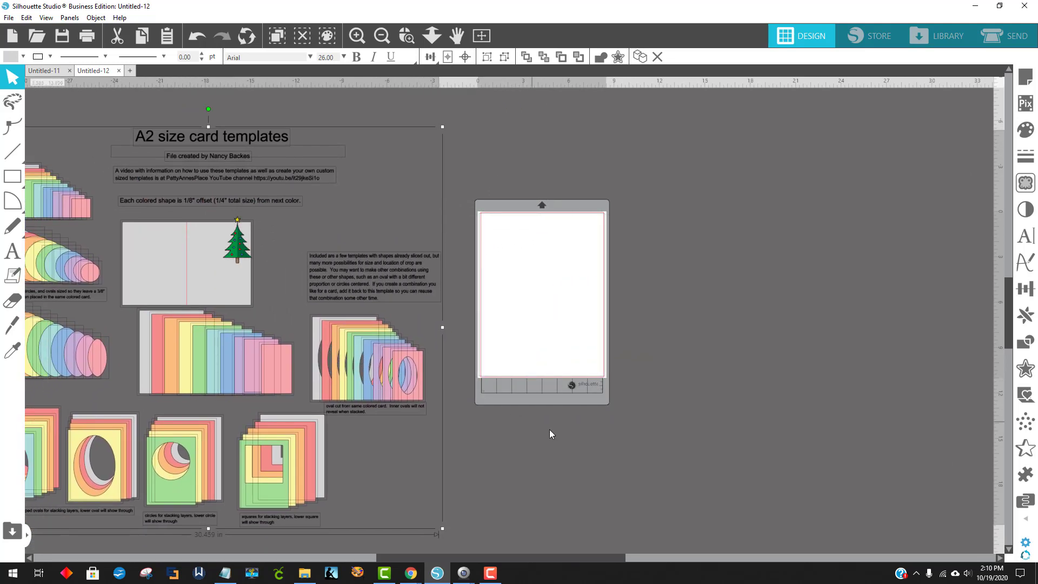
left_click(579, 449)
Place the gray card base across the top of the mat and move the Christmas tree clear to the mat's right
left_click_drag(199, 291, 548, 281)
left_click_drag(240, 252, 704, 260)
key("Escape")
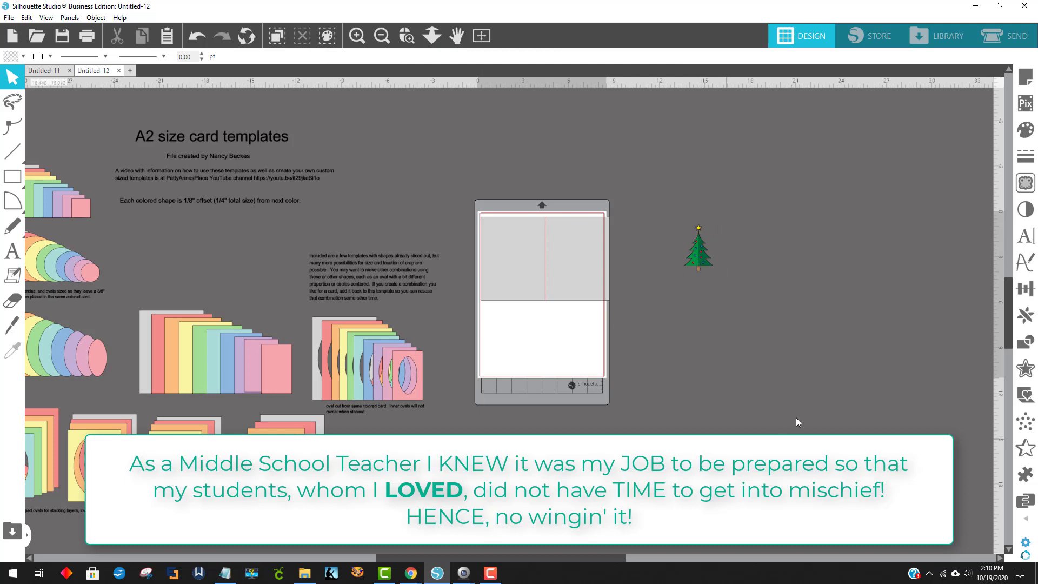
left_click_drag(584, 269, 581, 265)
left_click(722, 369)
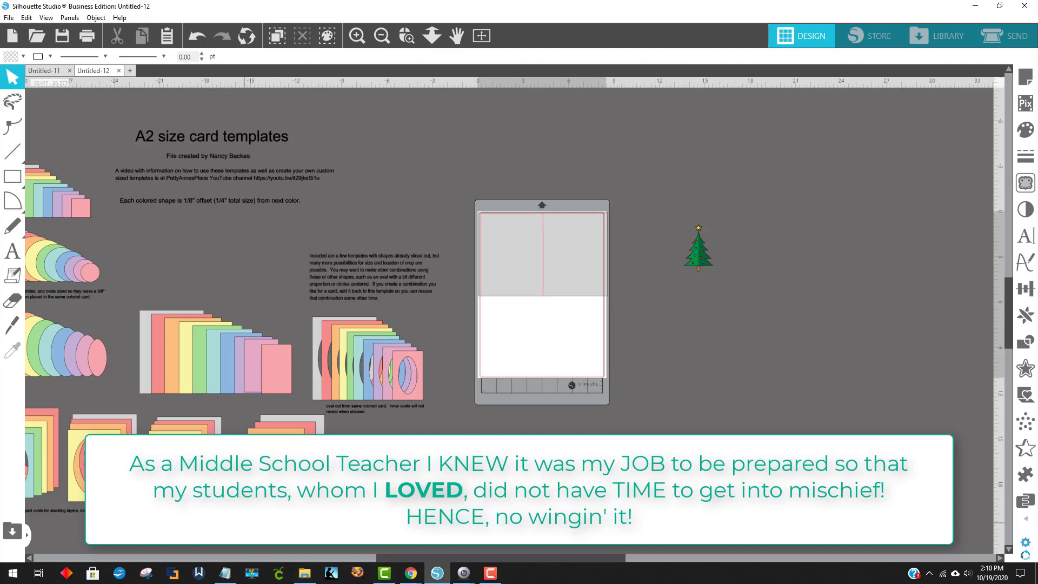
Place the yellow, orange and red same-size oval frames on the card front, with the tree centered in their opening
left_click(344, 558)
left_click_drag(340, 554, 553, 556)
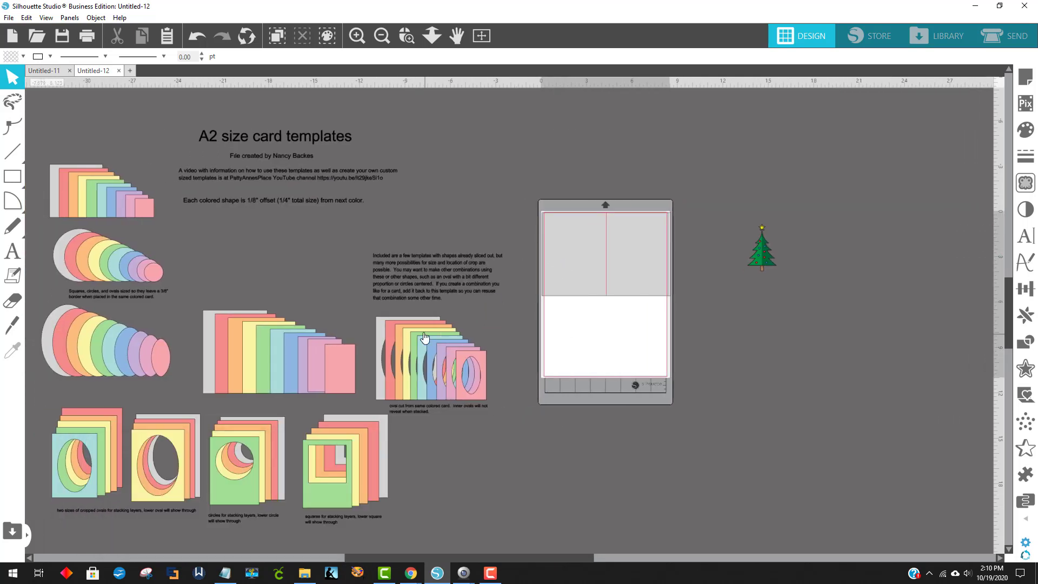
left_click_drag(410, 346, 619, 231)
left_click_drag(762, 256, 637, 265)
left_click_drag(400, 327, 614, 224)
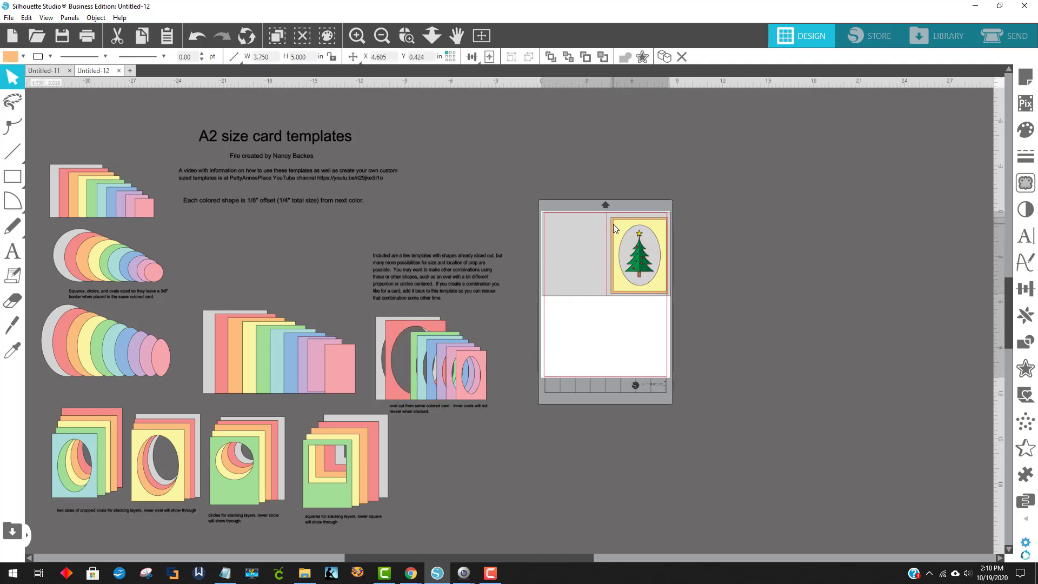
left_click_drag(411, 328, 614, 218)
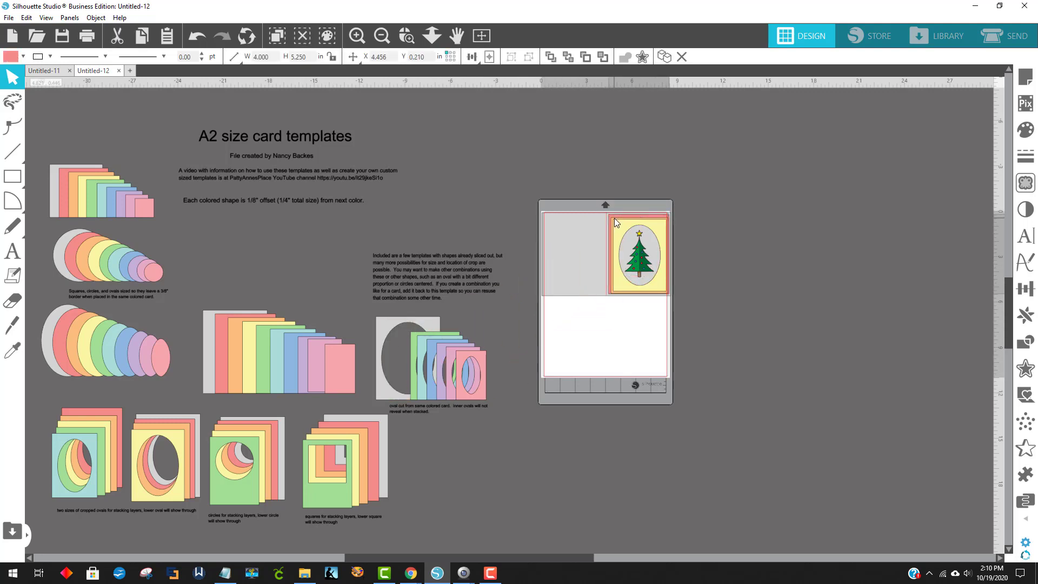
left_click(748, 382)
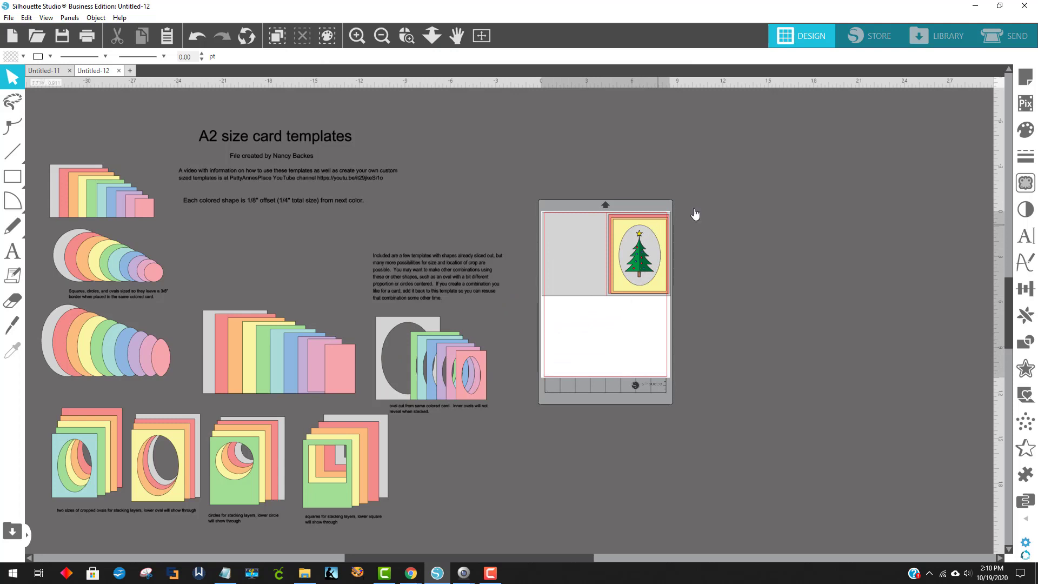
Spread the yellow, orange and red oval frames out separately on the workspace beside the mat
left_click_drag(660, 231, 732, 154)
left_click_drag(655, 227, 737, 228)
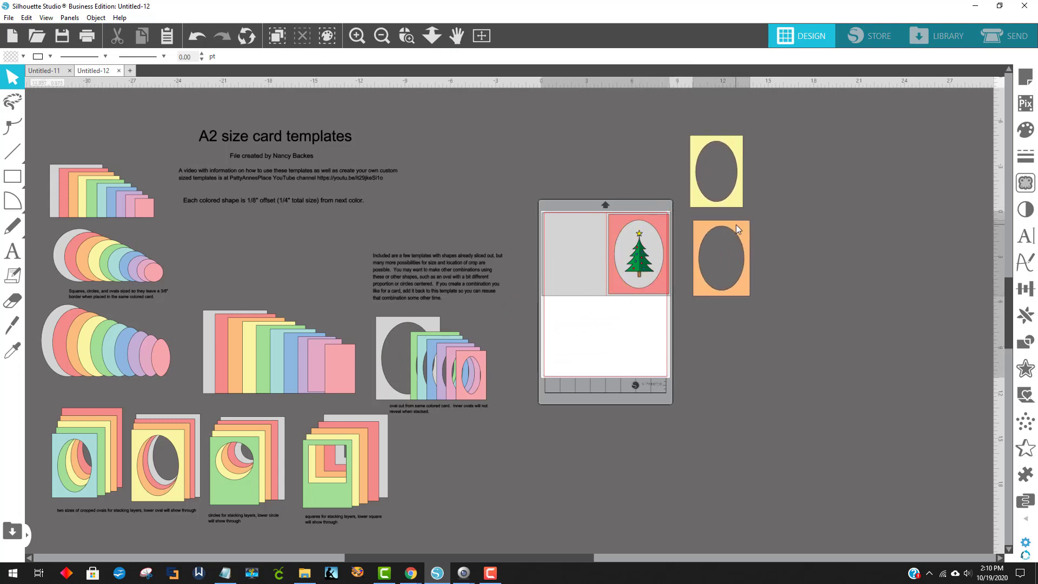
left_click_drag(666, 227, 775, 310)
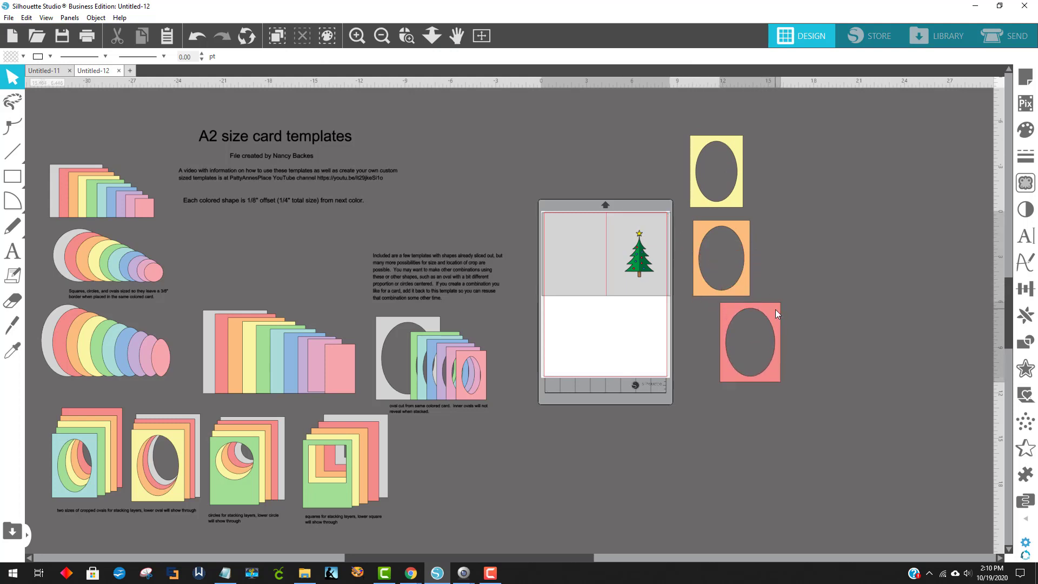
Return the yellow, orange and red oval frames to their set in the template collection
left_click_drag(708, 156, 412, 338)
left_click(730, 254)
left_click_drag(719, 230, 401, 327)
left_click_drag(749, 318, 406, 329)
left_click(399, 336)
left_click(445, 339)
Shift the orange and red layers within the two stacking oval sets to expose their differently sized openings
scroll(498, 444, "down", 2)
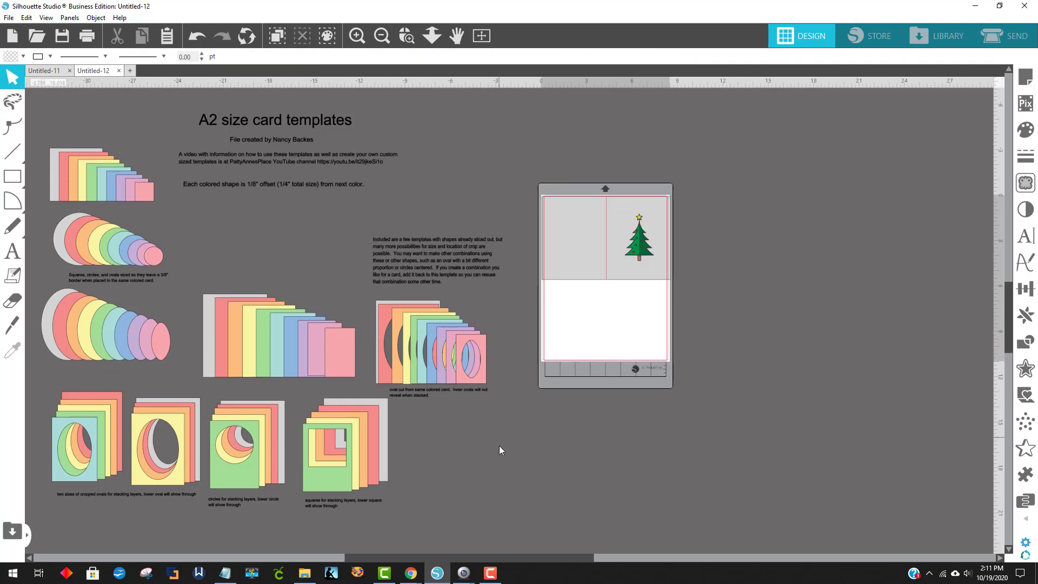
mouse_move(144, 470)
left_mouse_down()
mouse_move(722, 294)
mouse_move(644, 279)
mouse_move(625, 265)
mouse_move(249, 406)
mouse_move(125, 466)
mouse_move(147, 465)
left_mouse_up()
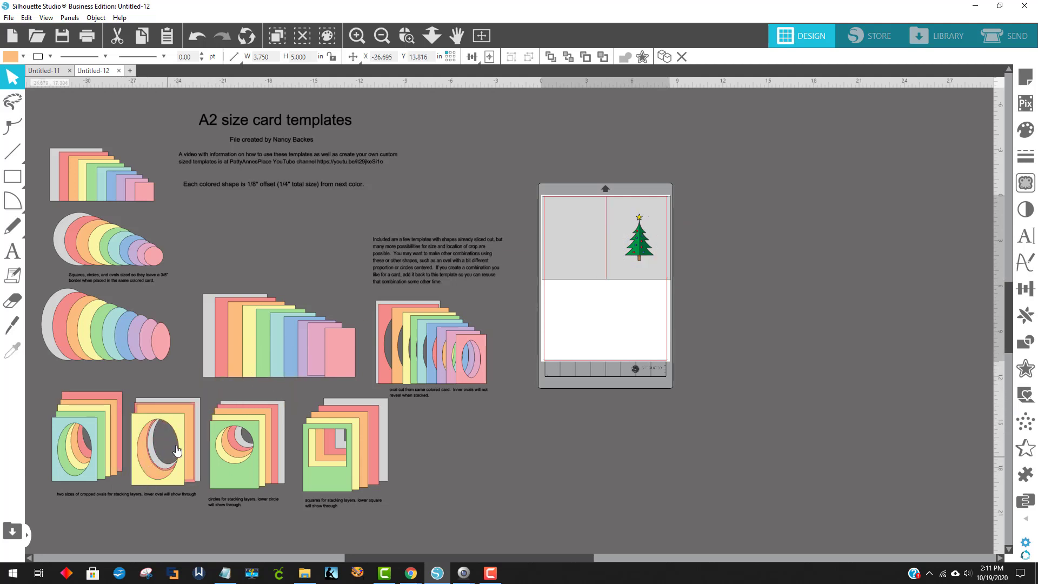
left_click_drag(190, 429, 100, 405)
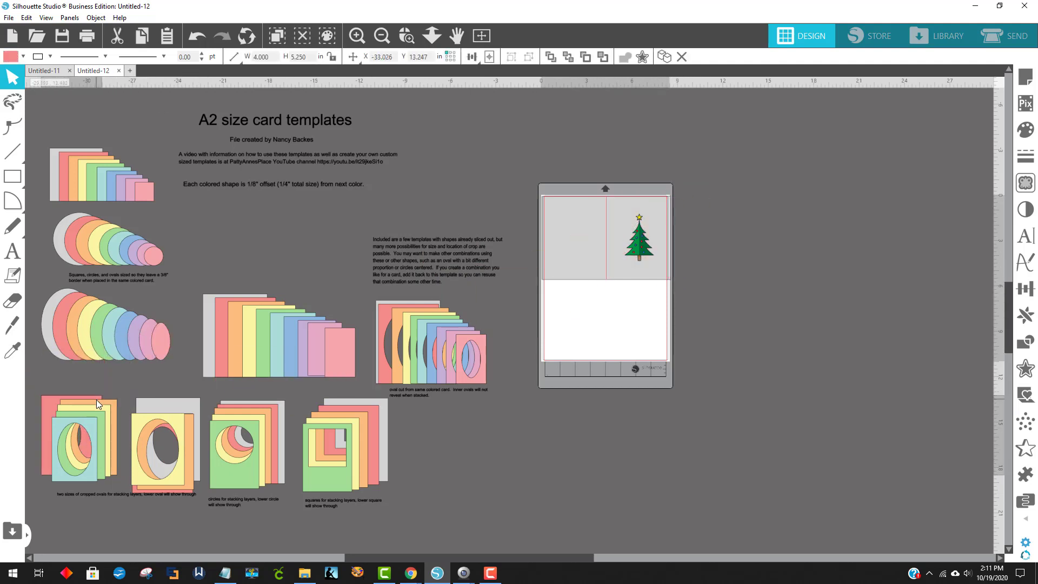
Shrink the tree to about 1.34 by 2.17 in and place the yellow stacking oval frame around it
left_click(636, 253)
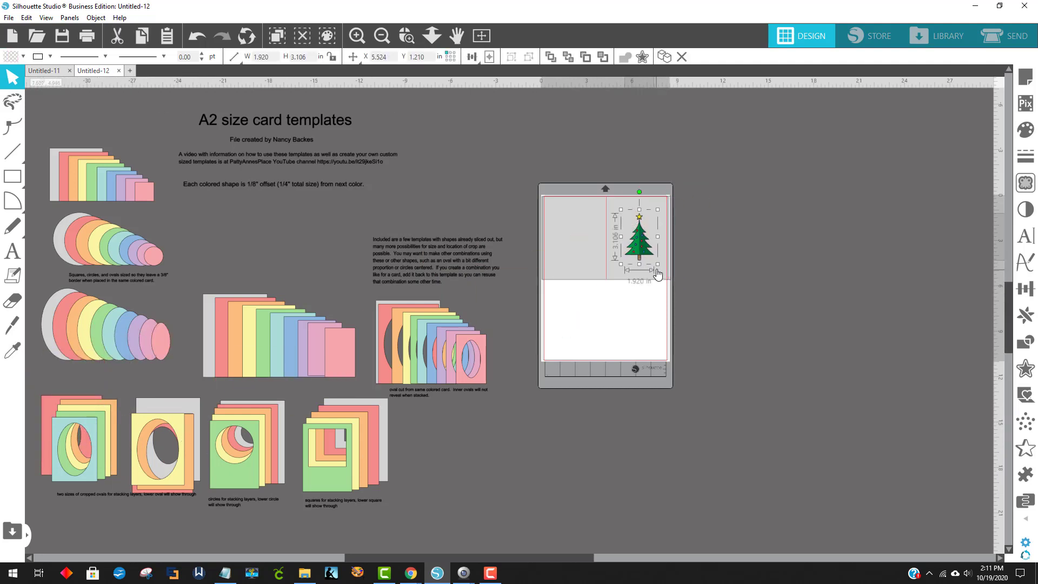
left_click_drag(658, 263, 637, 248)
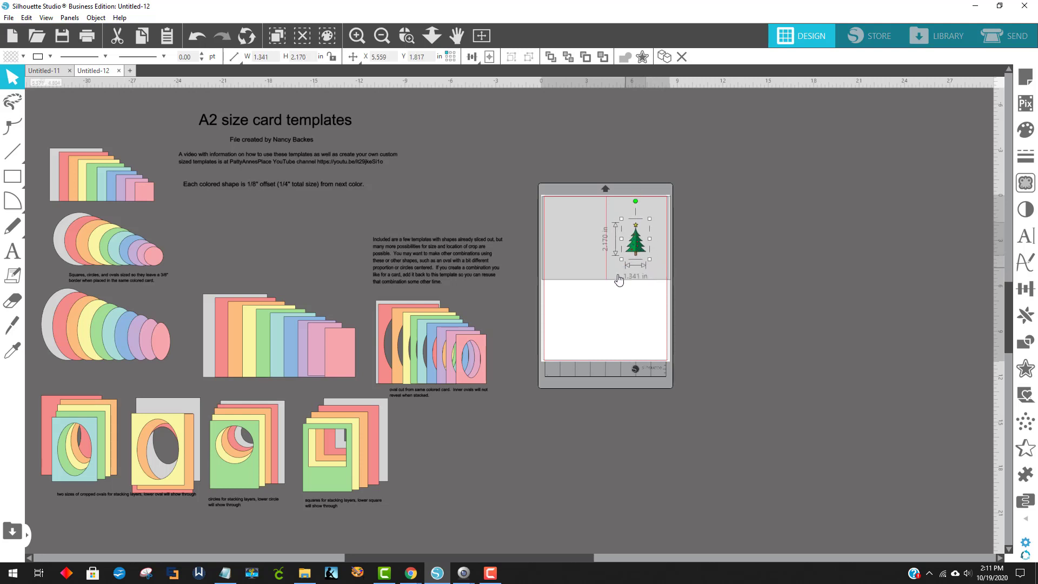
left_click_drag(179, 480, 657, 268)
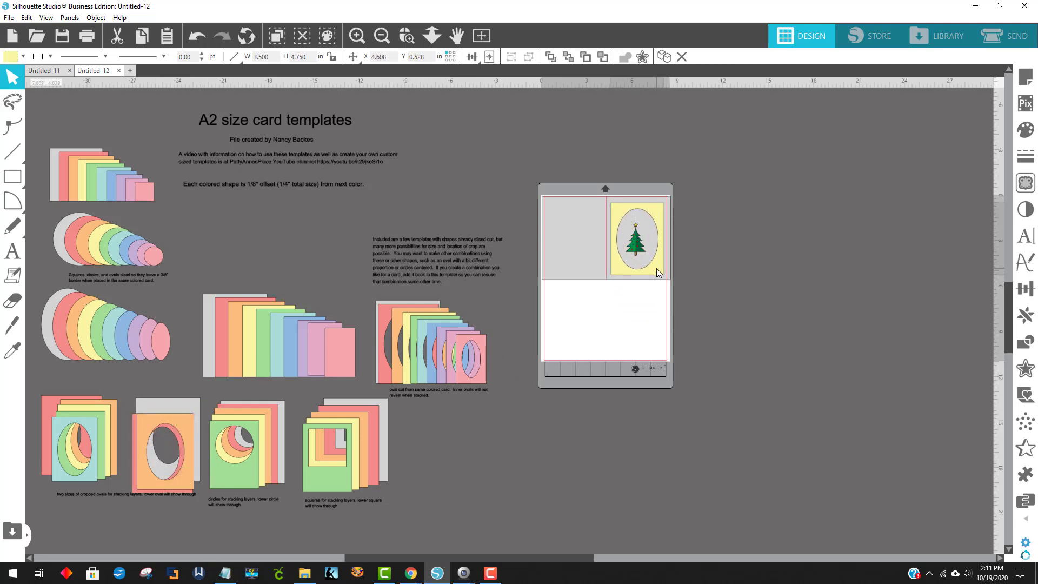
left_click(519, 325)
Place the orange, red and gray stacking oval frames beneath the yellow one on the card front
left_click_drag(189, 433, 662, 215)
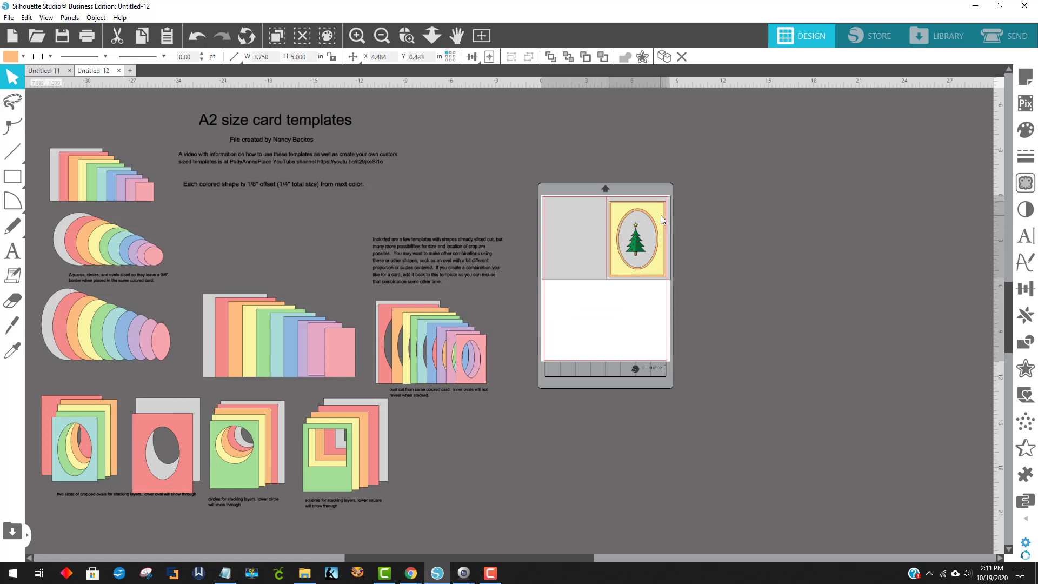
key("Escape")
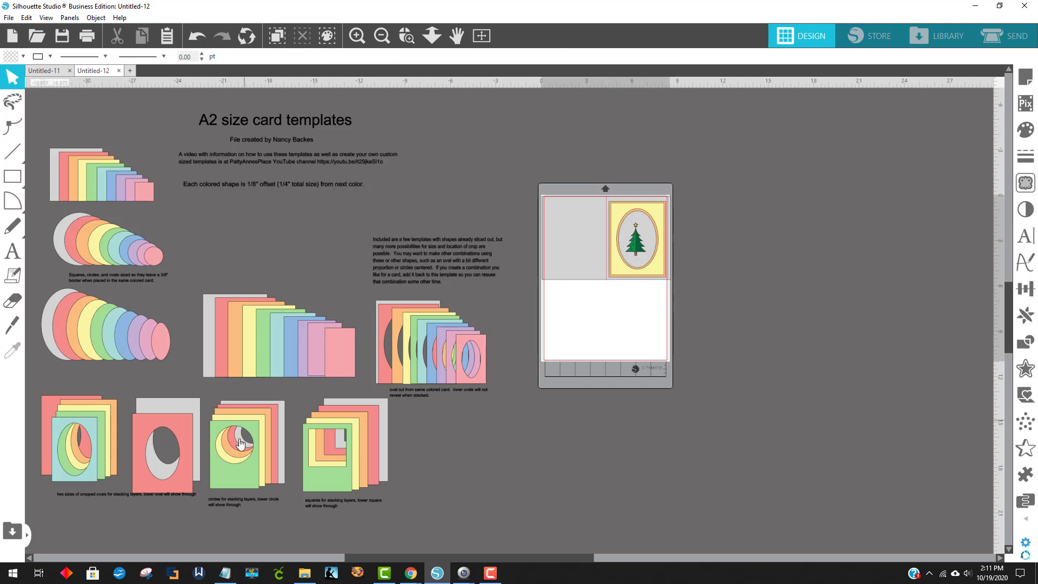
left_click_drag(184, 474, 655, 255)
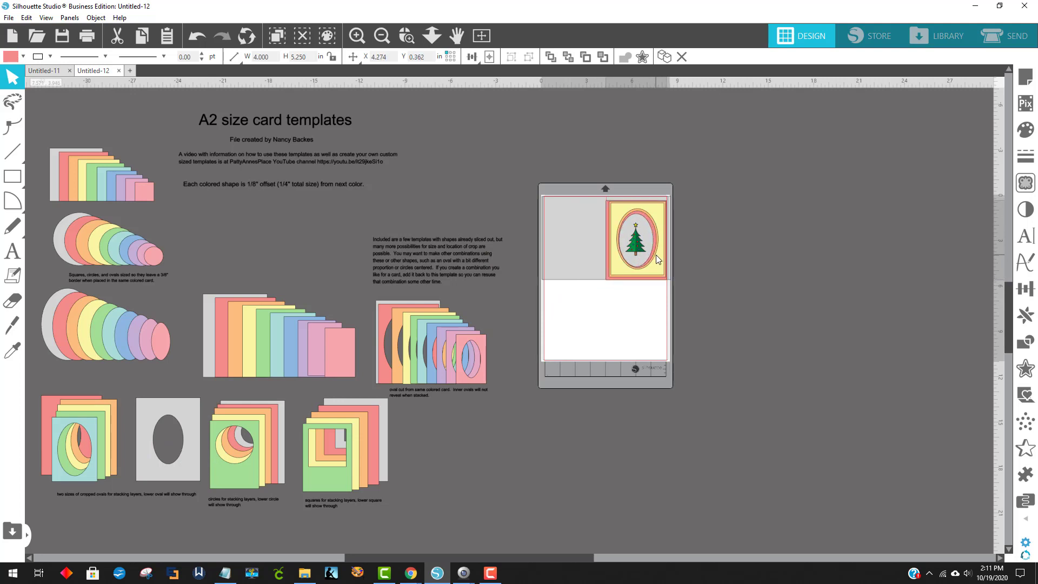
left_click(694, 275)
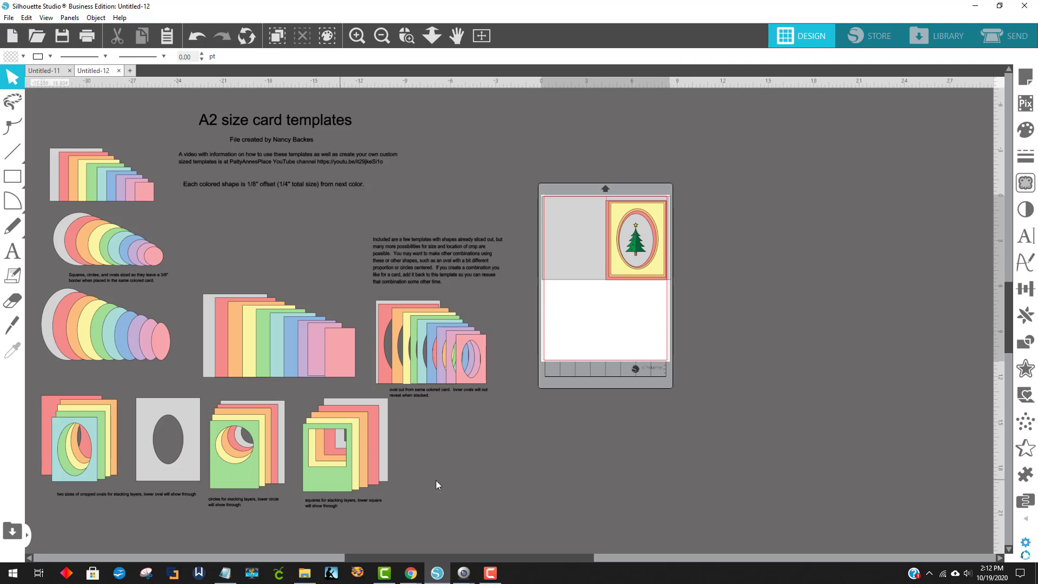
left_click_drag(751, 205, 664, 254)
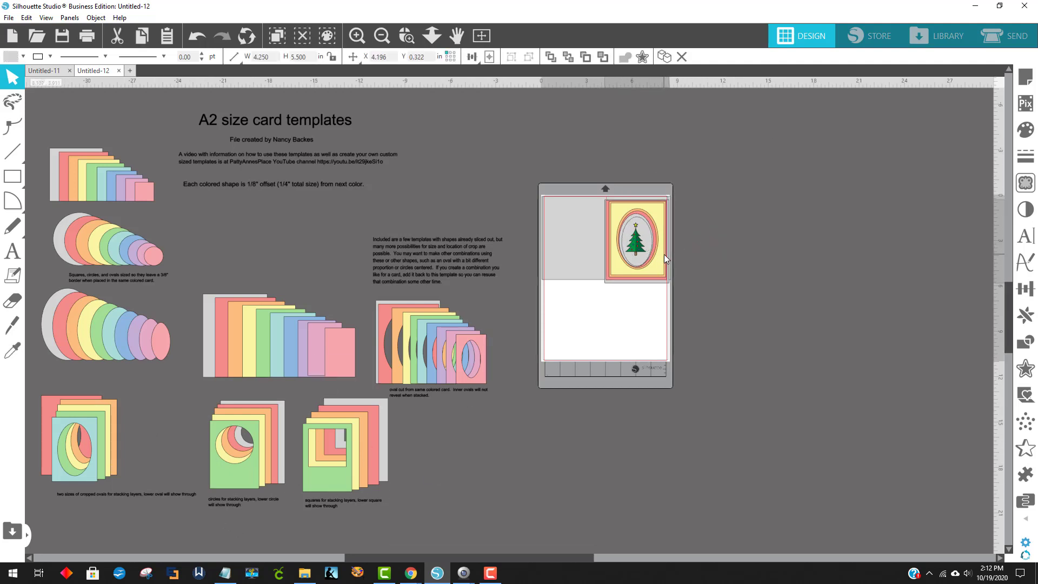
left_click(783, 274)
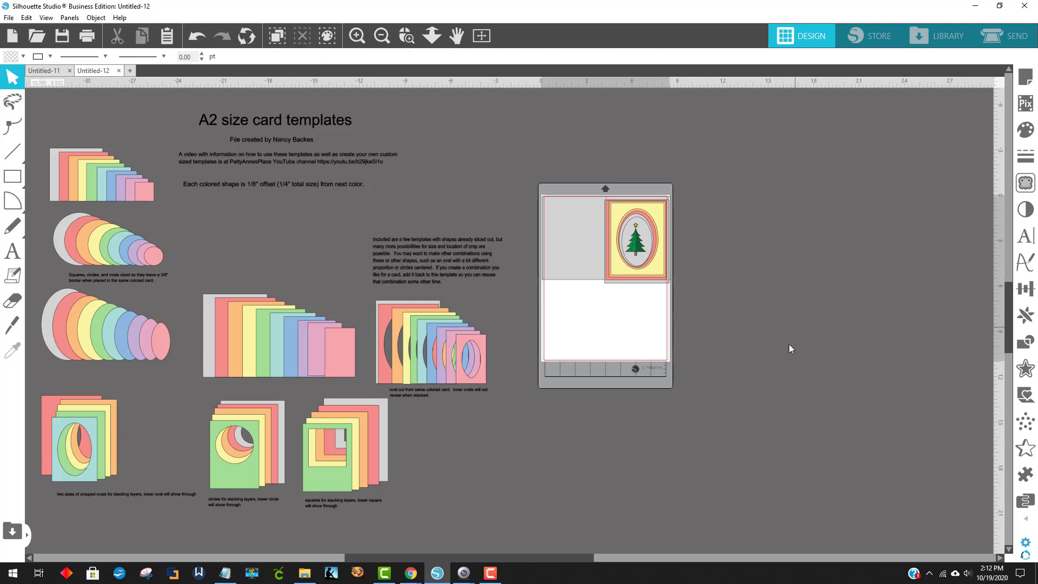
Nudge the orange frame into line with the other layers and move the card base off the mat to its right
left_click(410, 44)
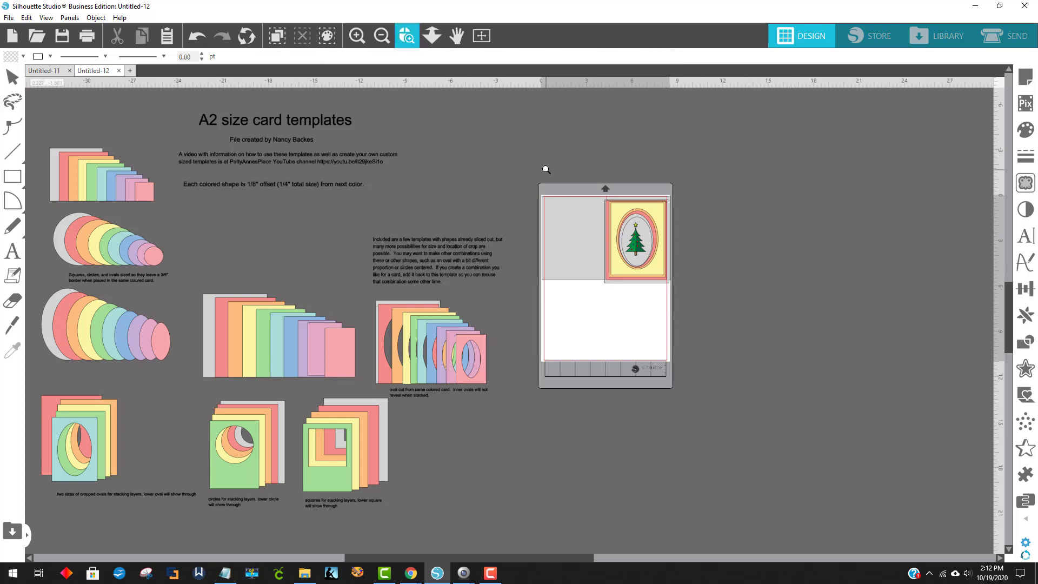
left_click_drag(768, 344, 768, 344)
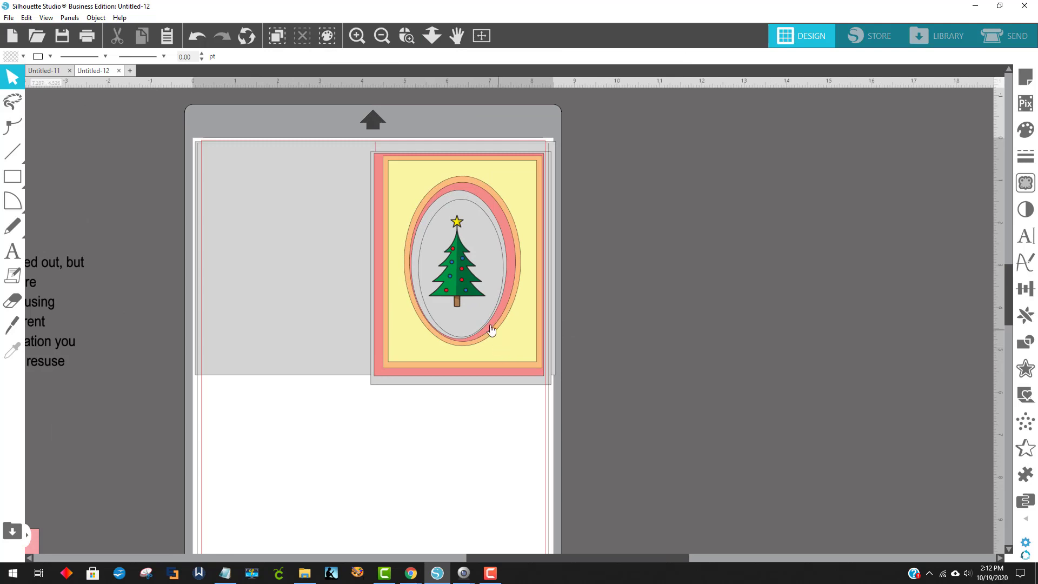
left_click_drag(416, 333, 403, 367)
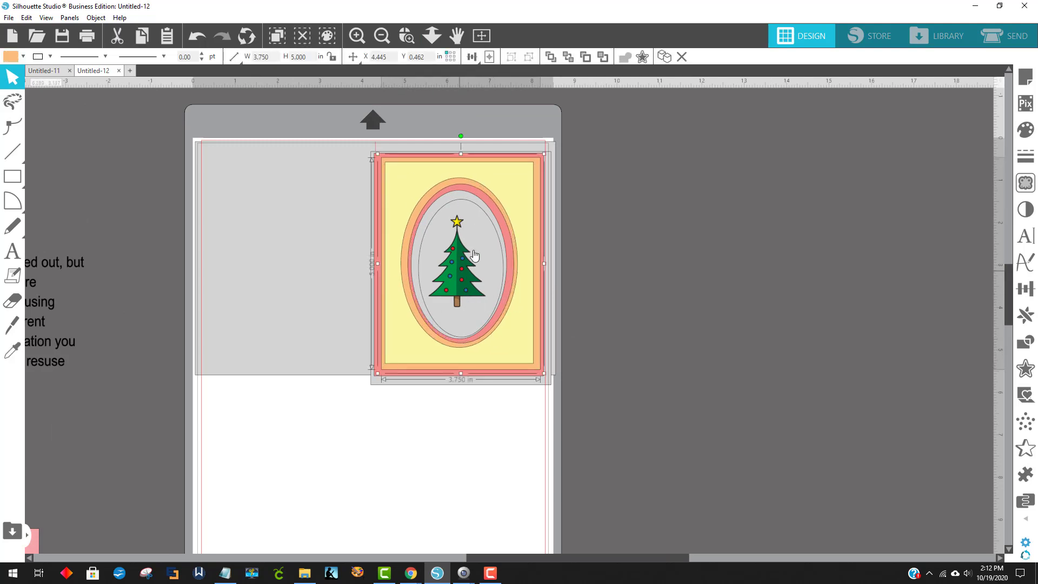
left_click_drag(320, 173, 801, 300)
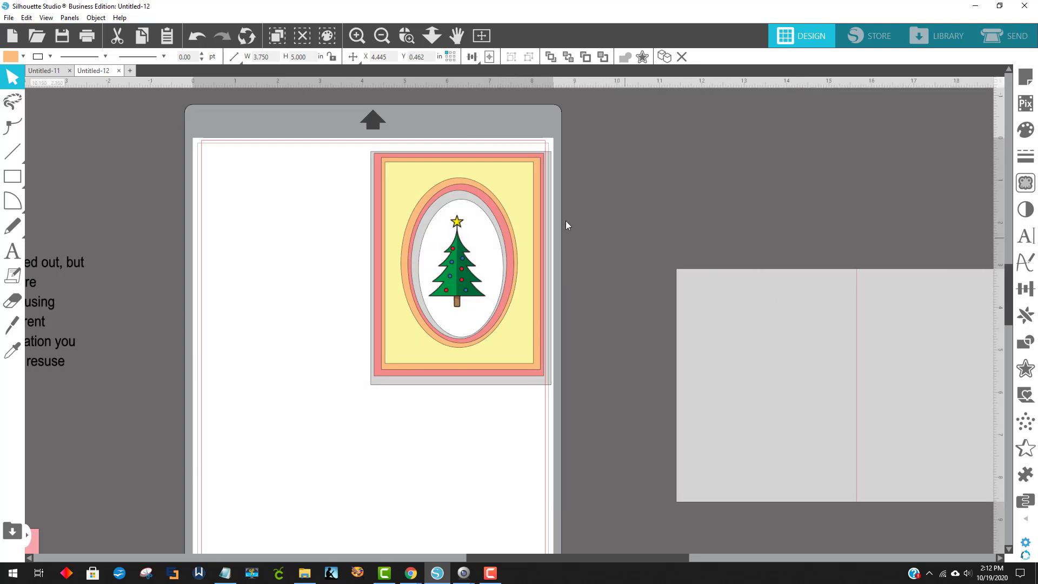
Select the four oval frames and the tree together and center them on one another
left_click(331, 154)
left_click(449, 227)
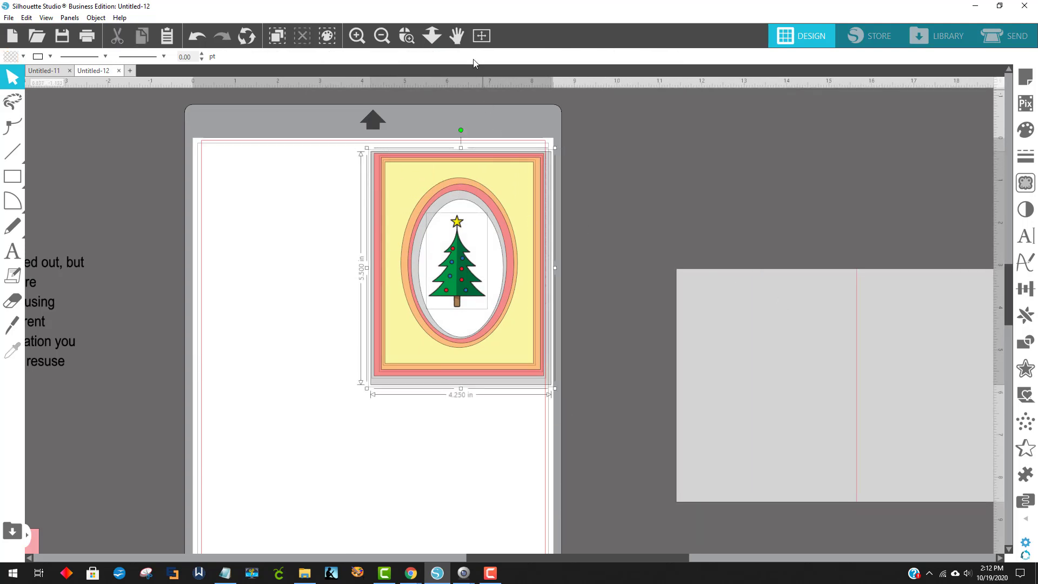
left_click(508, 57)
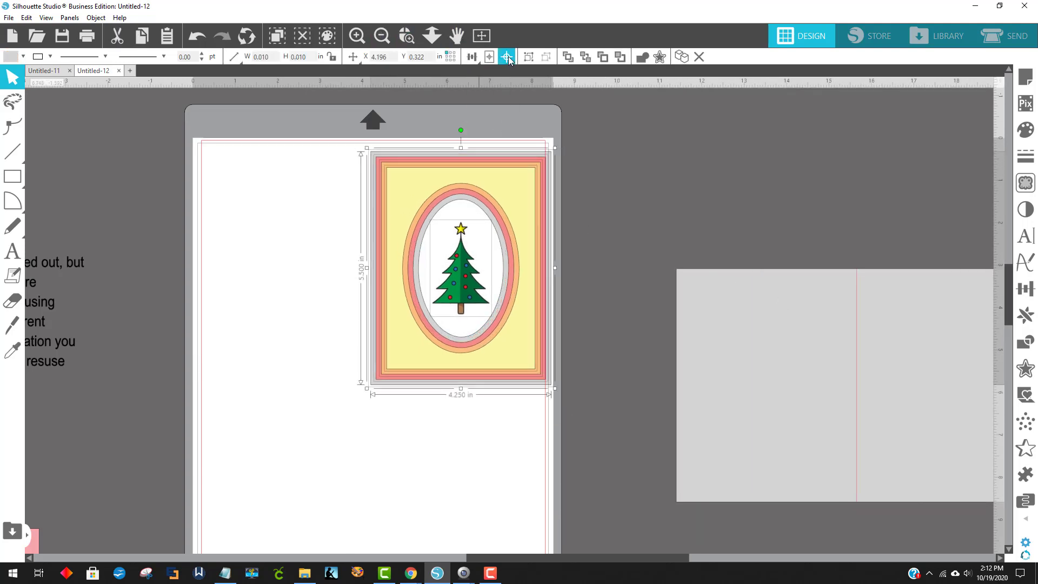
left_click(592, 225)
Move the card base back onto the mat beneath the centered frames and fill it with white
left_click_drag(746, 377, 271, 248)
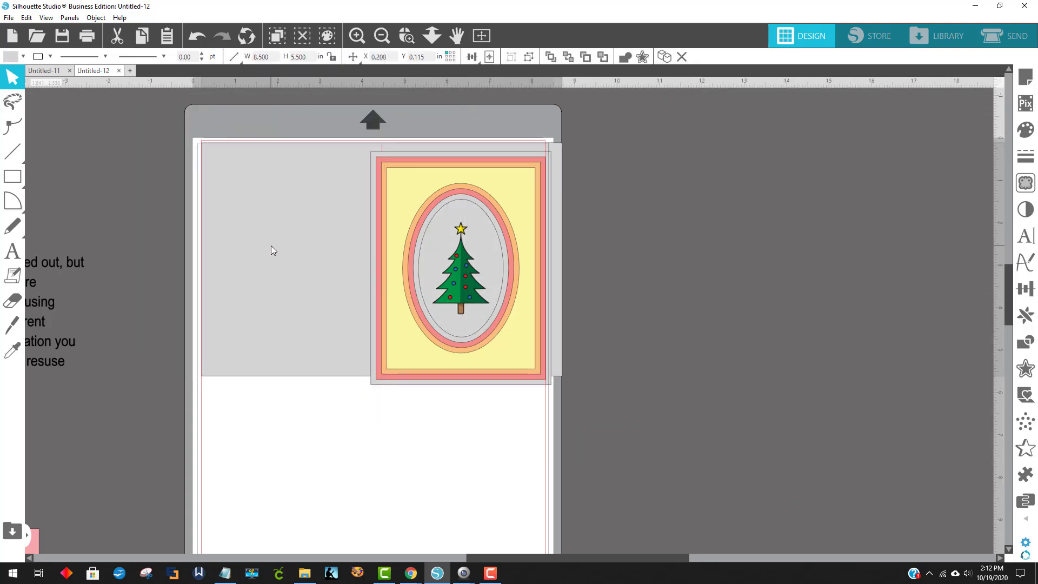
left_click(23, 56)
left_click(24, 73)
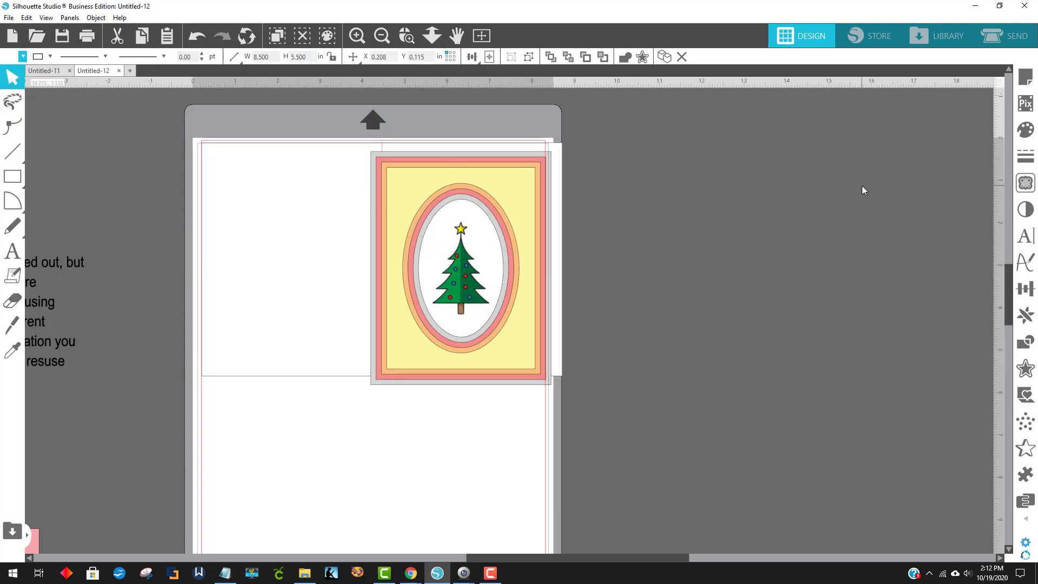
Fill the yellow oval frame with red sampled from the Christmas tree's ornament
left_click(862, 186)
left_click(430, 190)
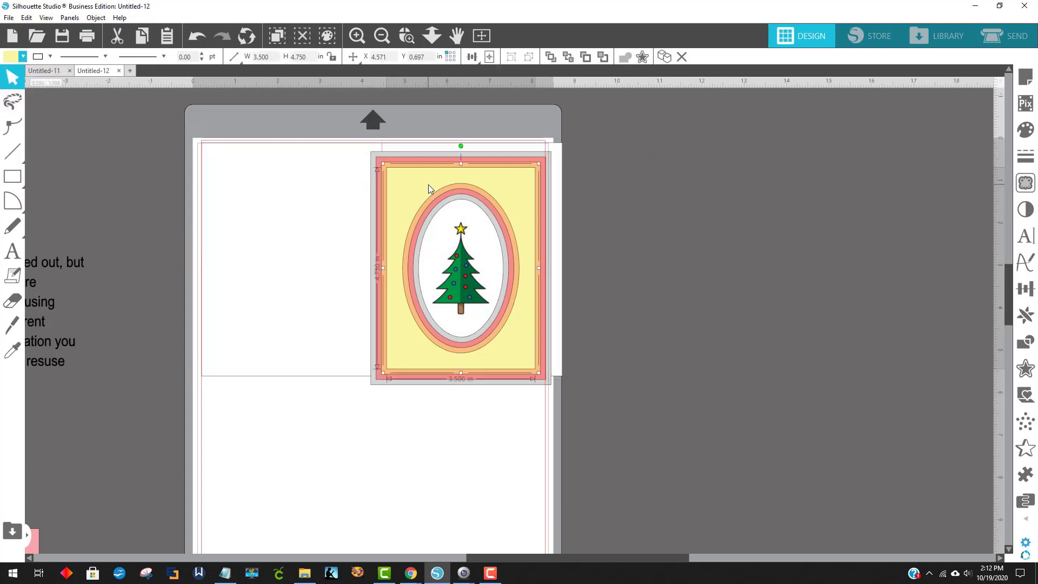
left_click(11, 60)
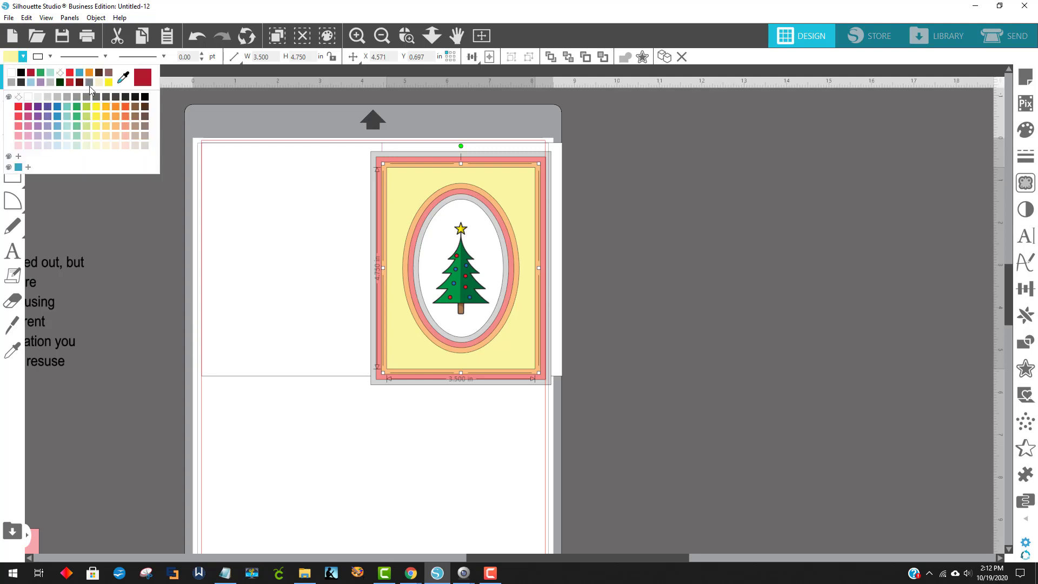
left_click(13, 62)
left_click(122, 78)
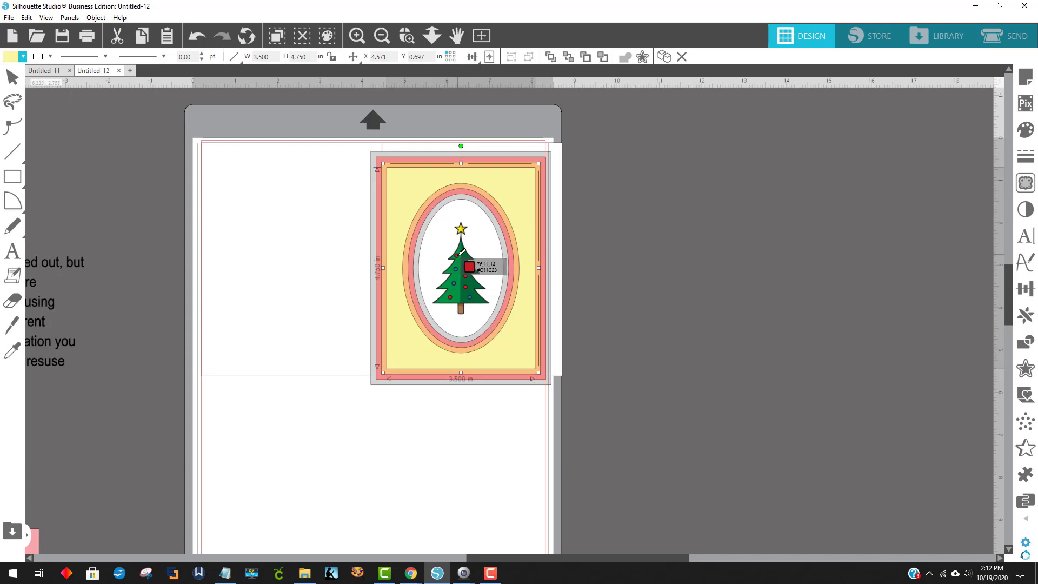
left_click(459, 255)
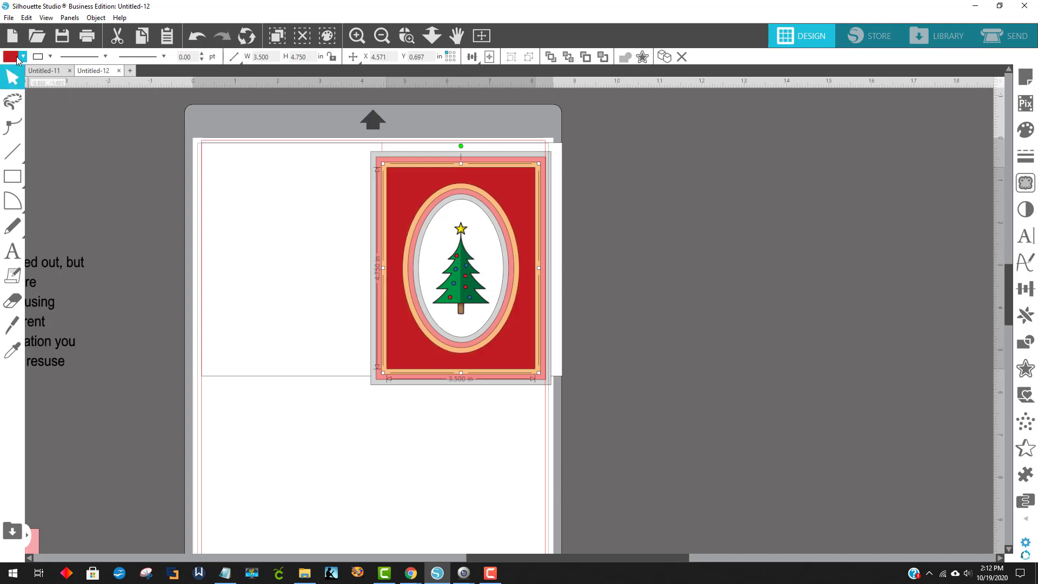
Fill the orange frame with green sampled from the Christmas tree
left_click(448, 193)
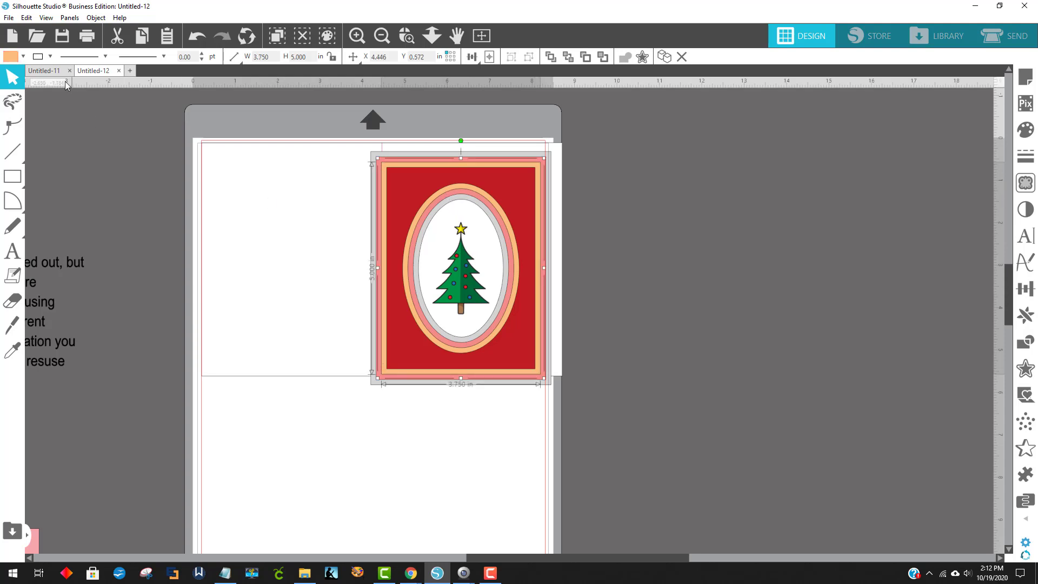
left_click(13, 56)
left_click(123, 80)
left_click(473, 296)
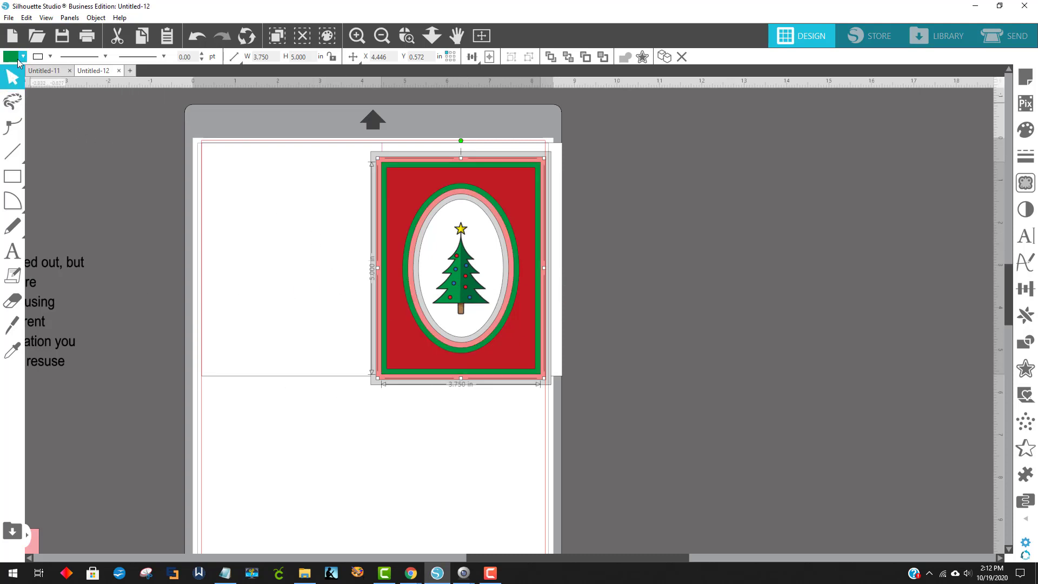
Fill the light red frame with yellow sampled from the star on the tree
left_click(400, 158)
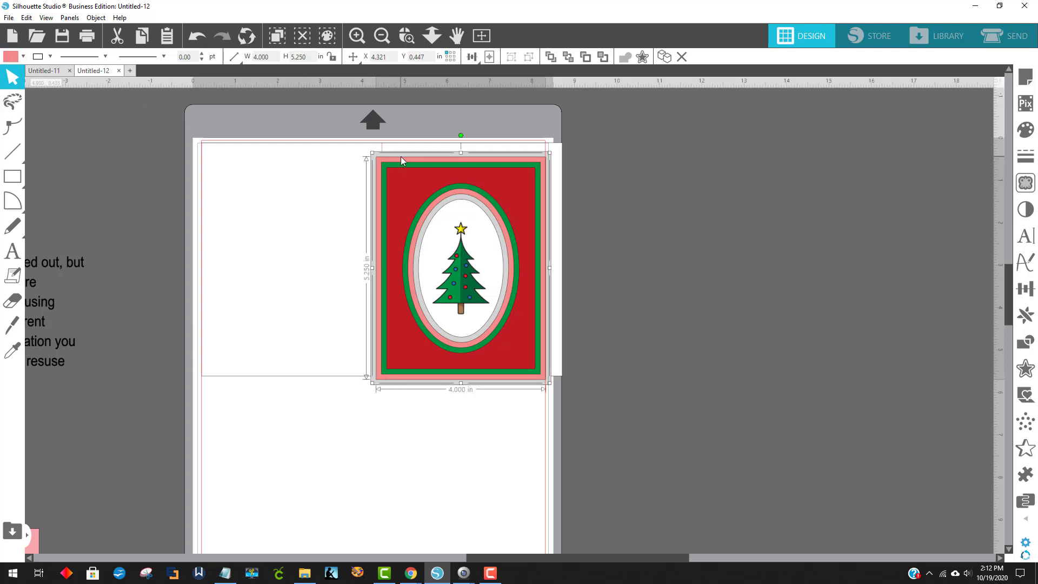
left_click(23, 56)
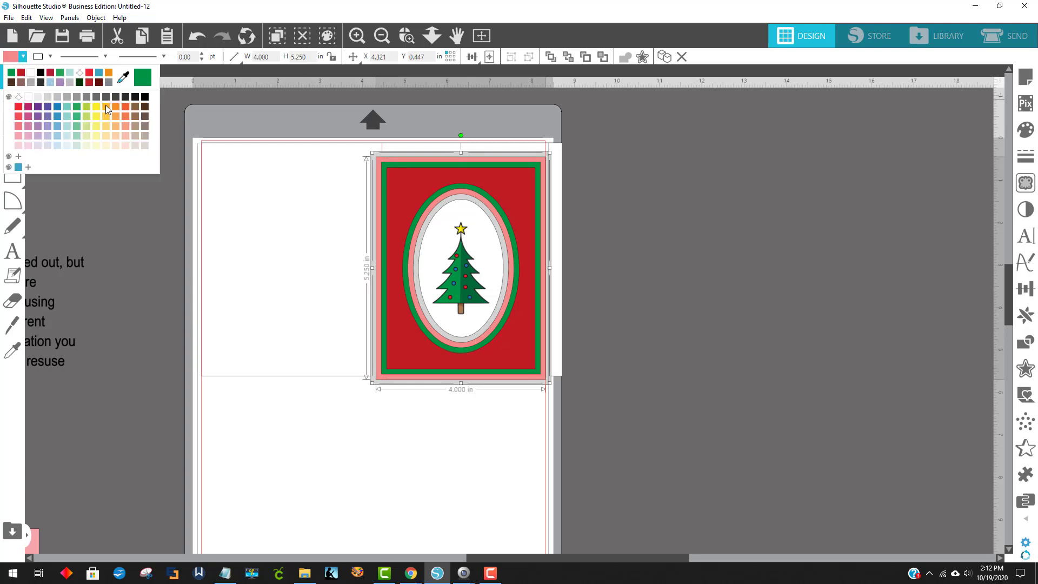
left_click(123, 79)
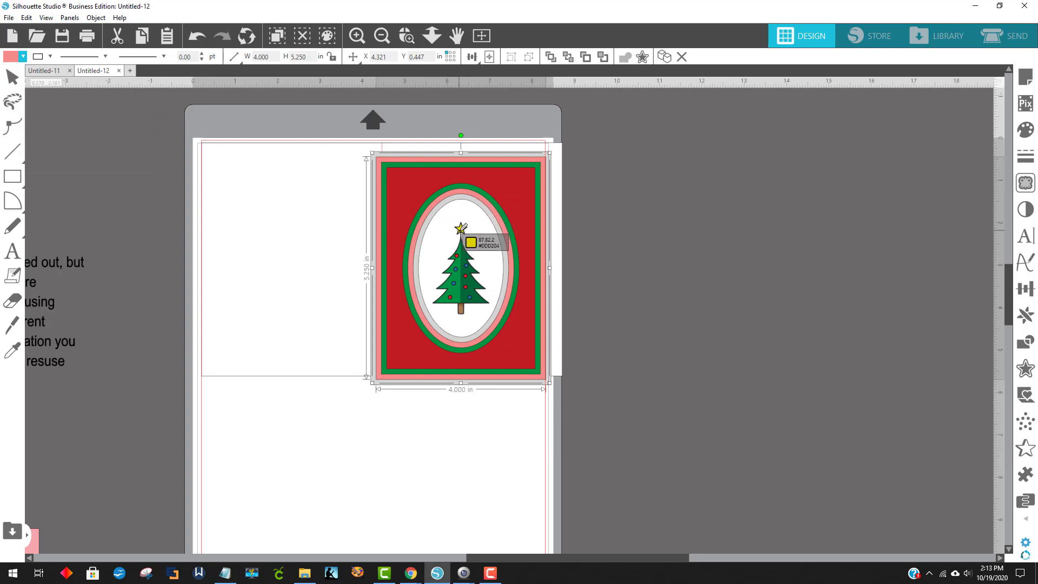
left_click(461, 229)
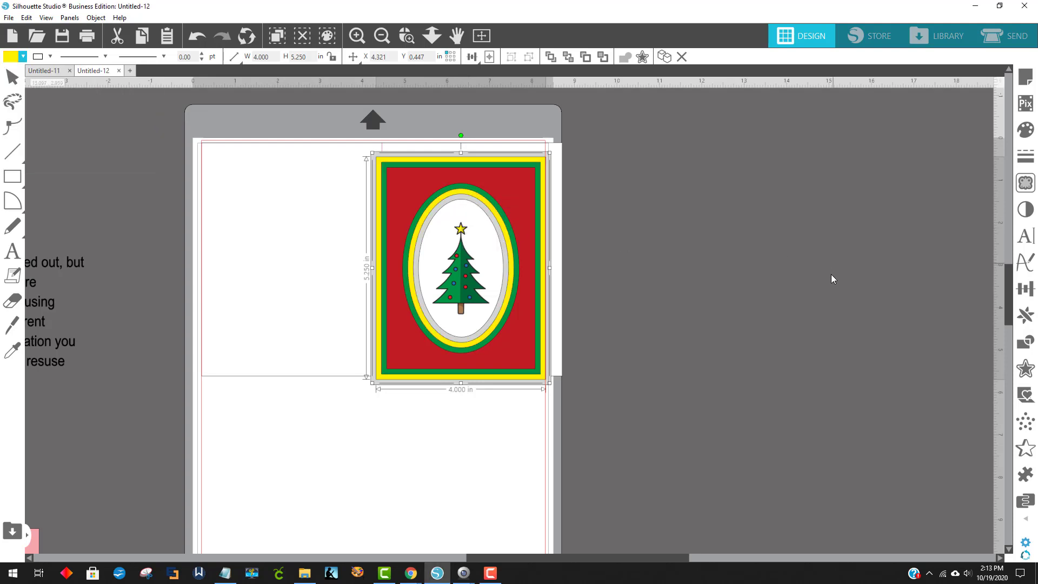
left_click(845, 283)
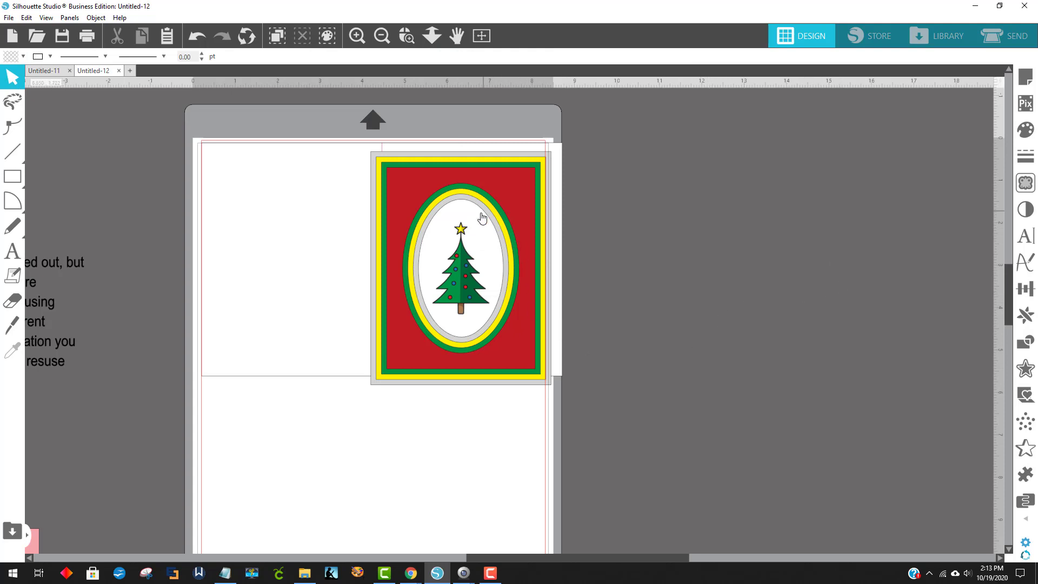
Fill the outer gray frame with black and reposition the card base so the layers sit on its front panel
left_click(492, 153)
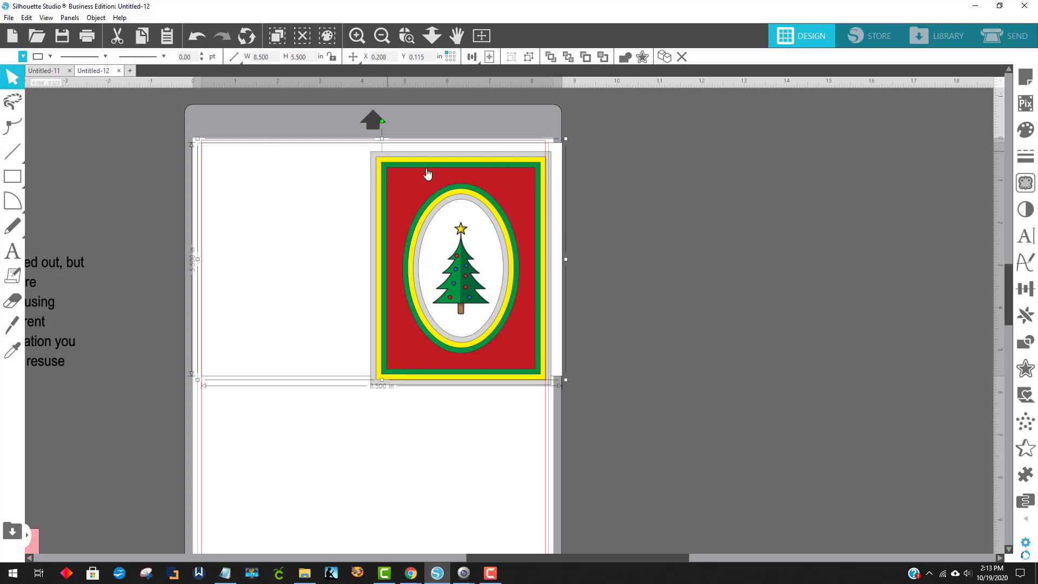
left_click_drag(318, 283, 550, 387)
left_click_drag(433, 460, 426, 231)
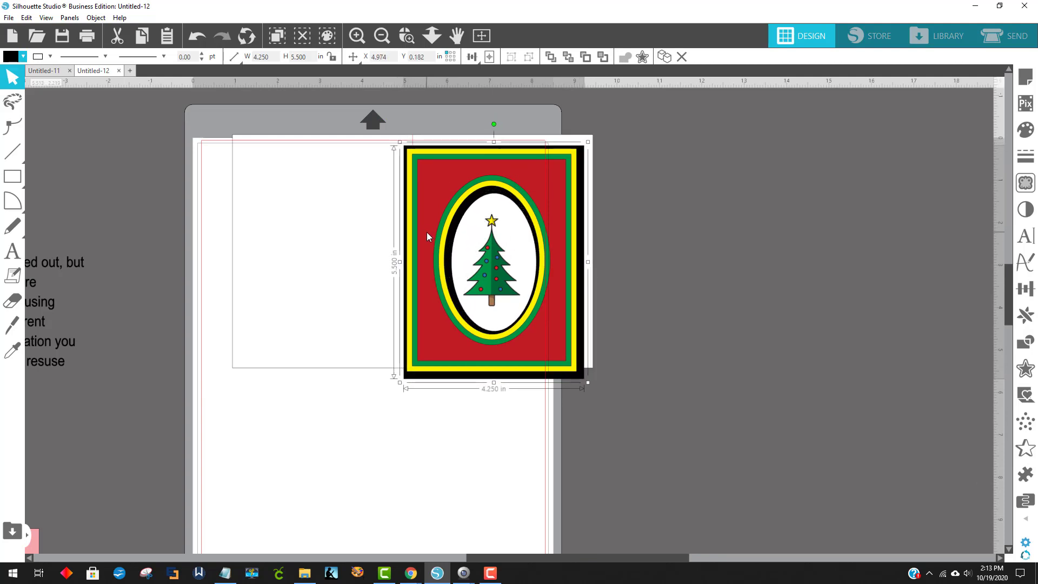
left_click_drag(315, 280, 308, 290)
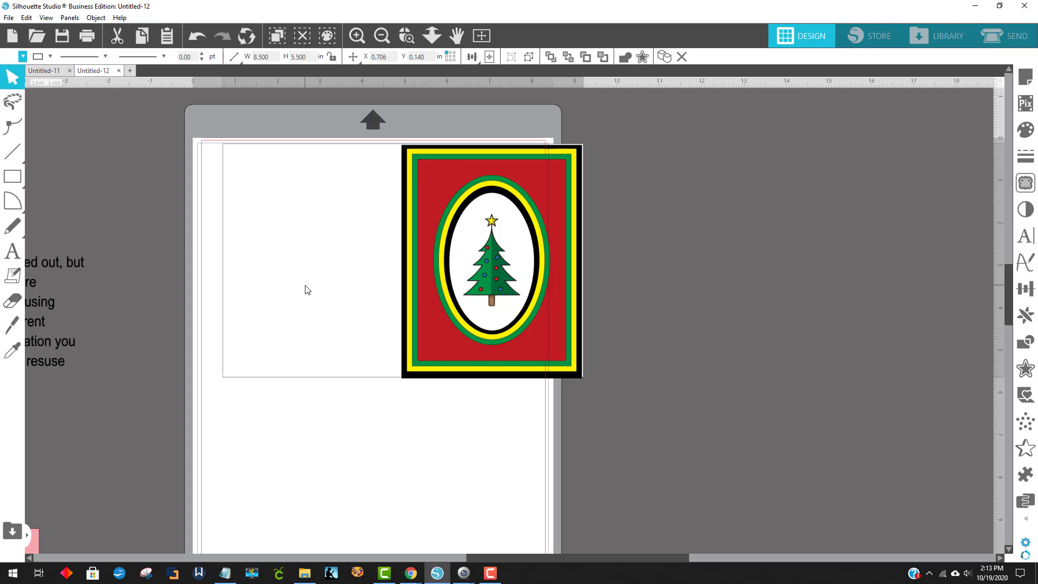
left_click(660, 284)
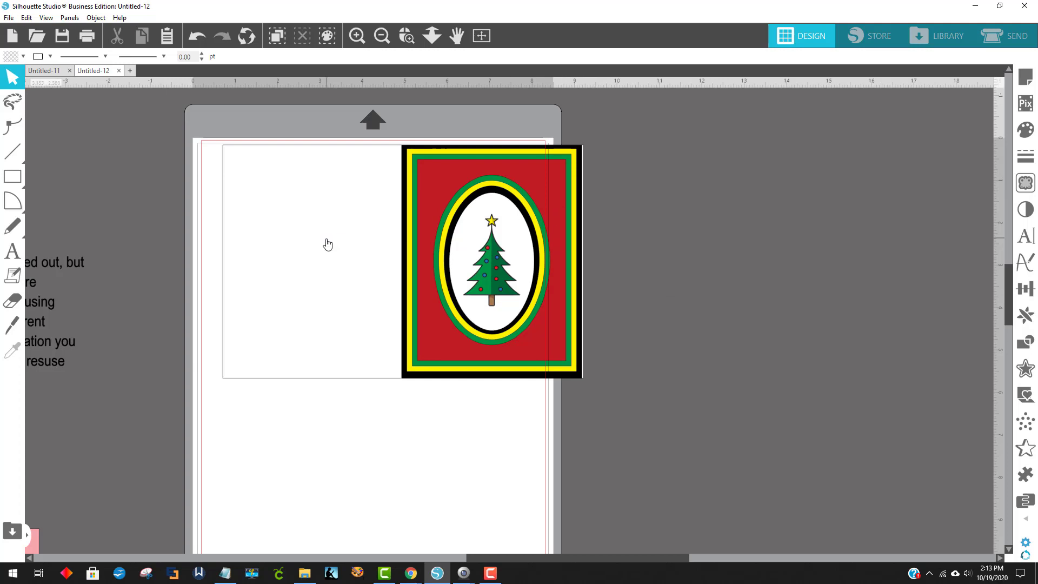
Move the card base off the mat to its right and spread the tree and the four frames apart
left_click_drag(299, 157, 677, 115)
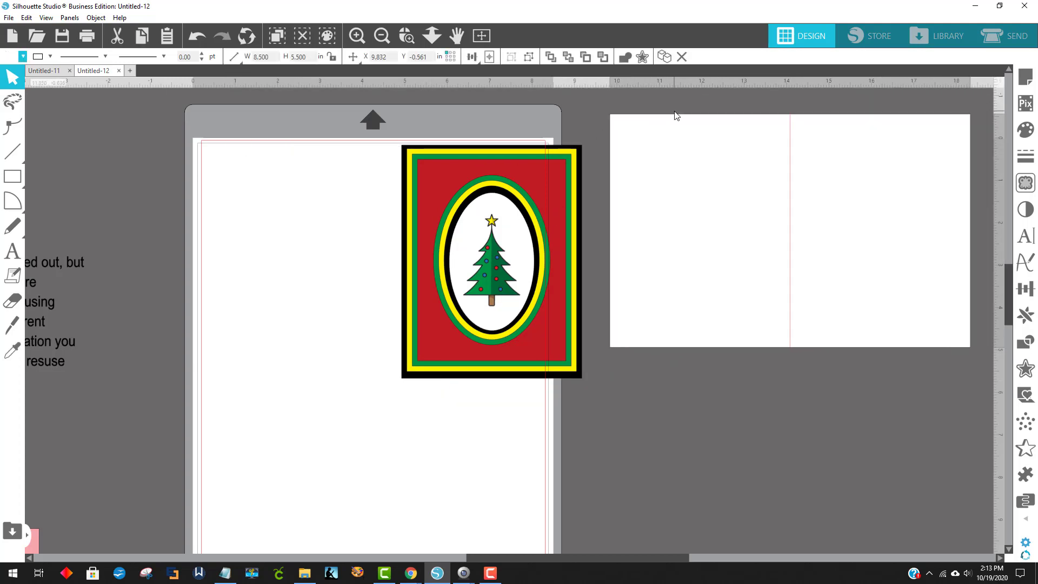
left_click_drag(491, 281, 243, 225)
left_click_drag(438, 220, 246, 320)
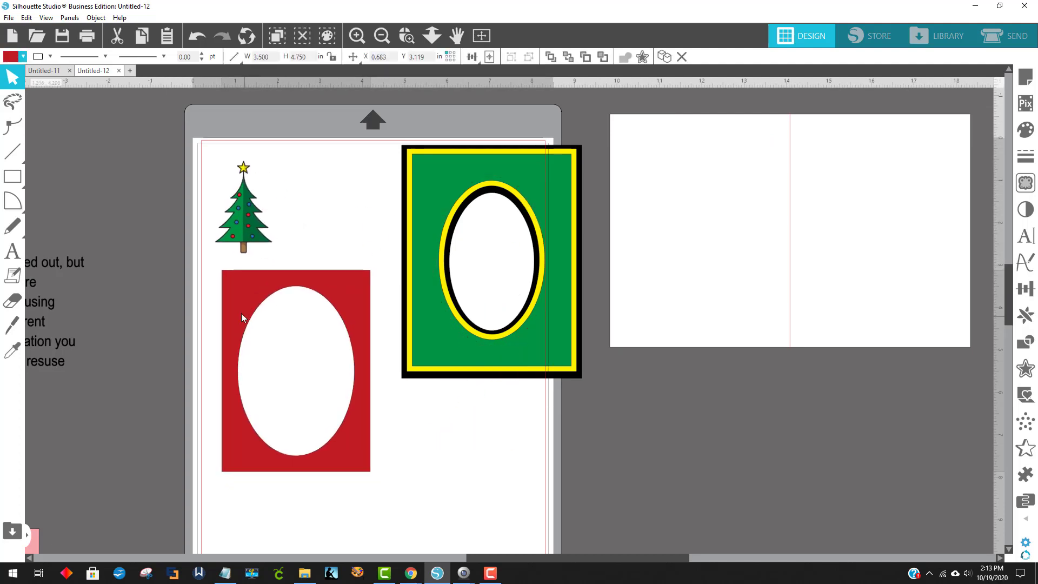
left_click_drag(498, 186, 437, 432)
left_click_drag(410, 207, 279, 167)
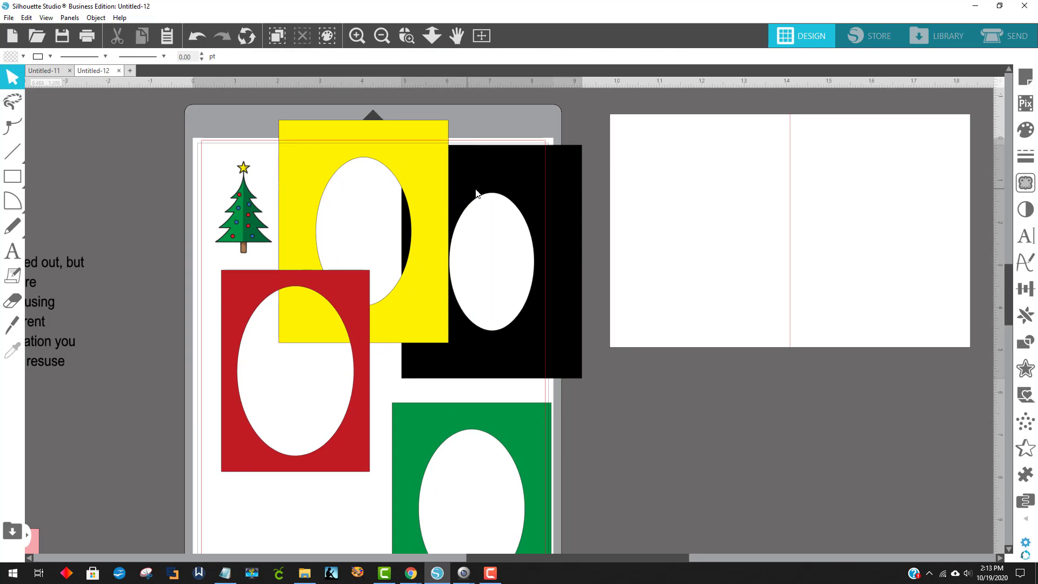
left_click_drag(471, 196, 518, 196)
left_click_drag(271, 459, 267, 541)
left_click(484, 399)
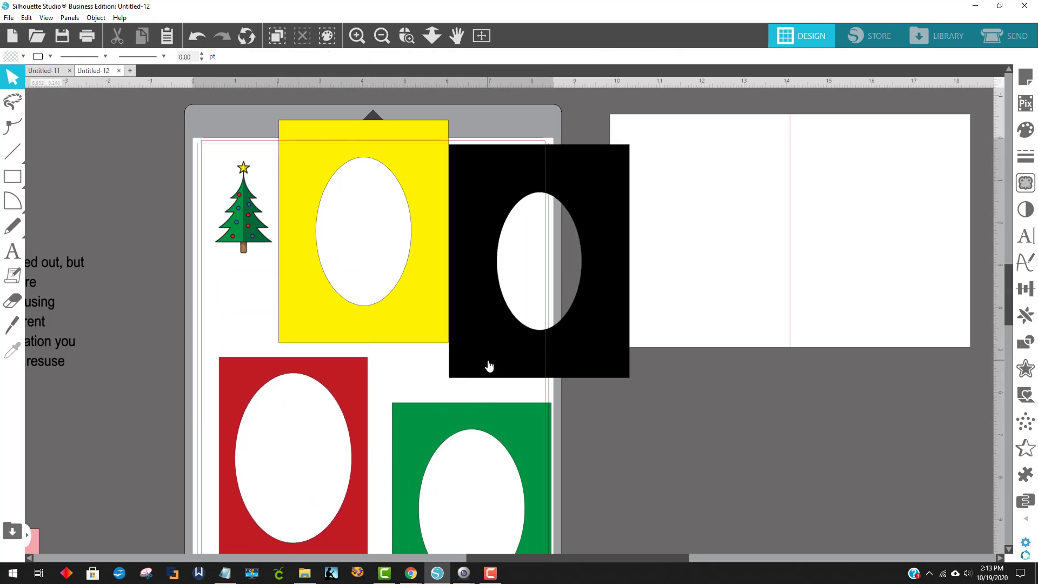
left_click_drag(488, 364, 505, 361)
Fill the yellow frame with the red and black buffalo plaid pattern
left_click(447, 305)
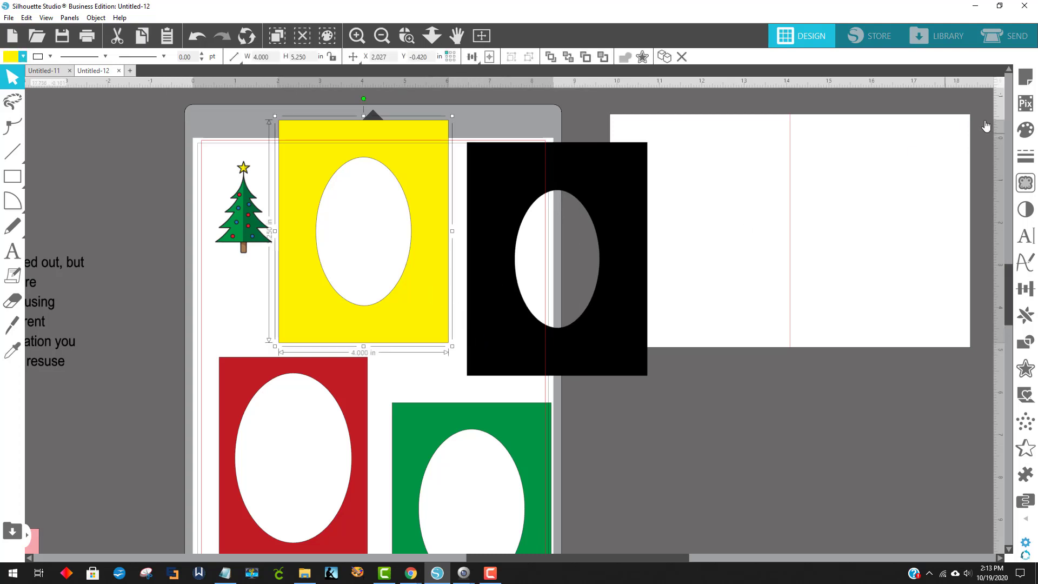
left_click(1026, 133)
left_click(881, 107)
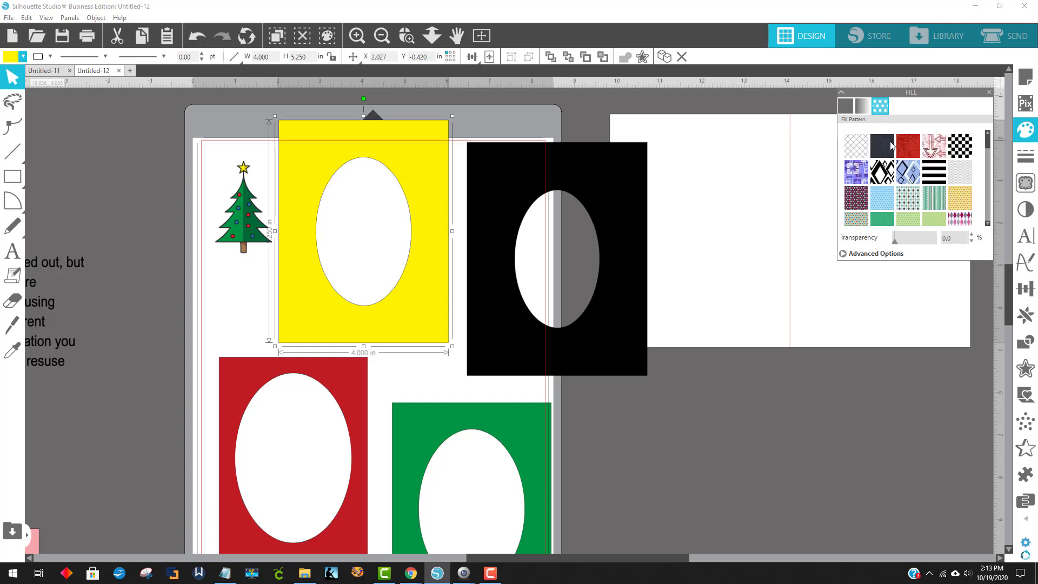
scroll(968, 152, "down", 10)
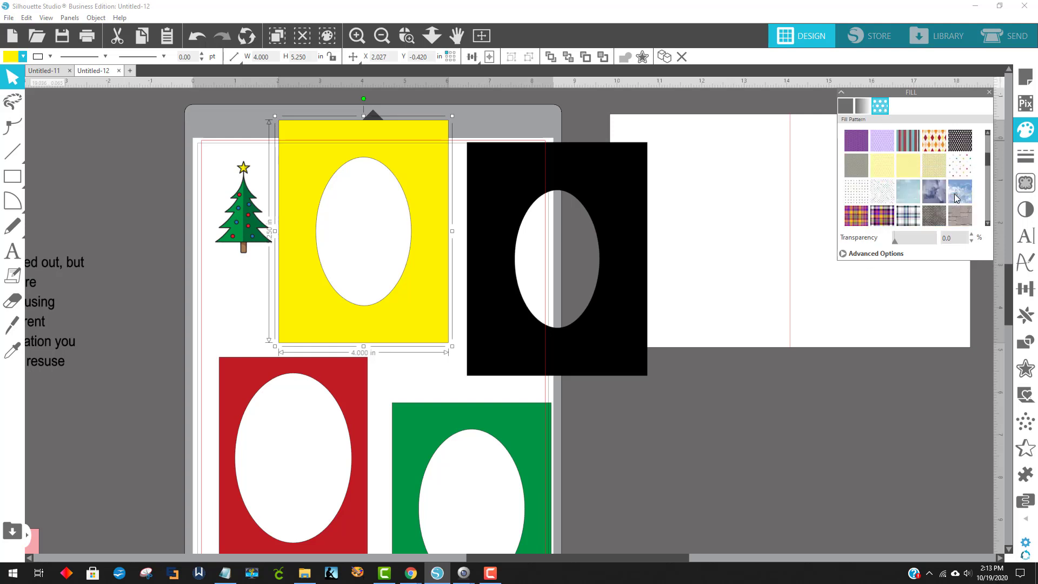
scroll(957, 197, "down", 10)
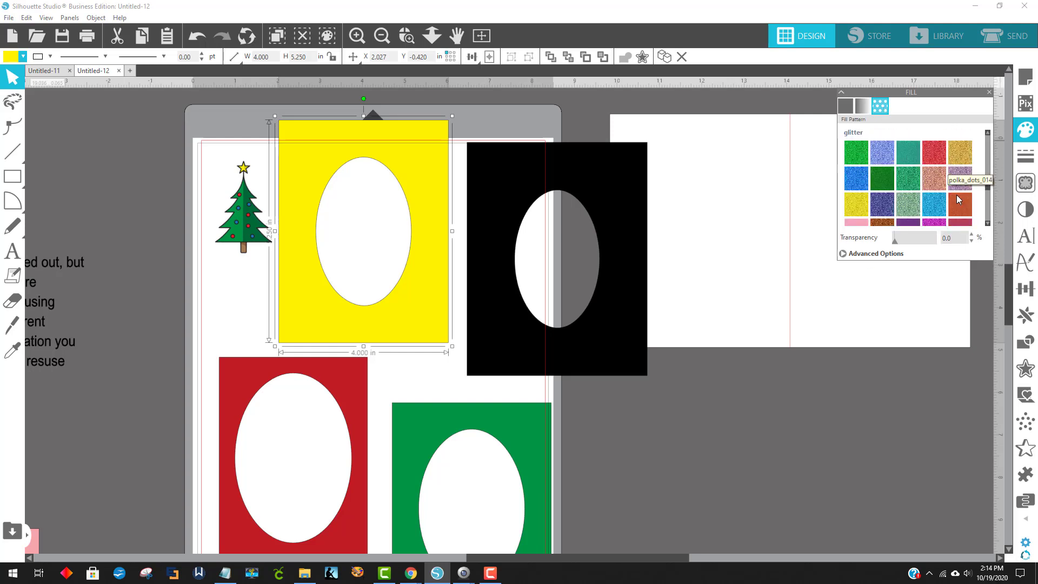
scroll(958, 195, "down", 4)
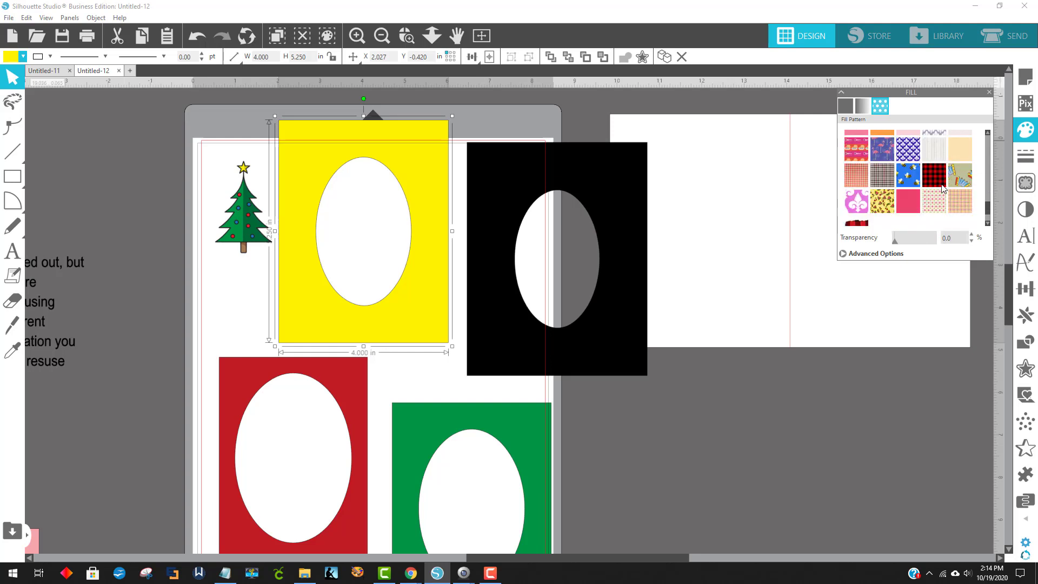
scroll(945, 189, "down", 1)
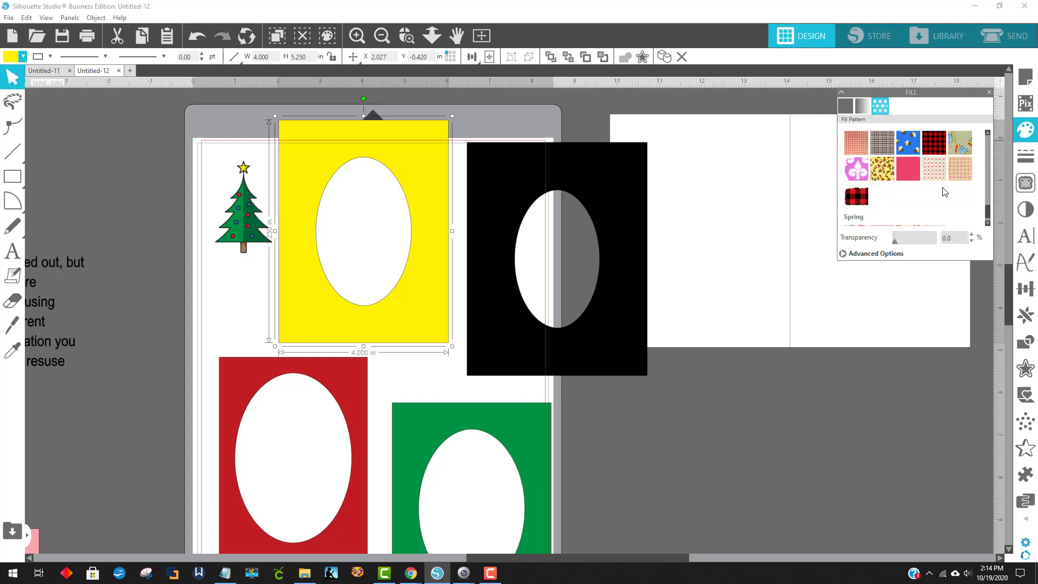
left_click(945, 142)
Place the black frame beneath the plaid frame and position the tree in the oval opening
left_click_drag(492, 326, 302, 299)
left_click(371, 413)
left_click_drag(256, 219, 375, 233)
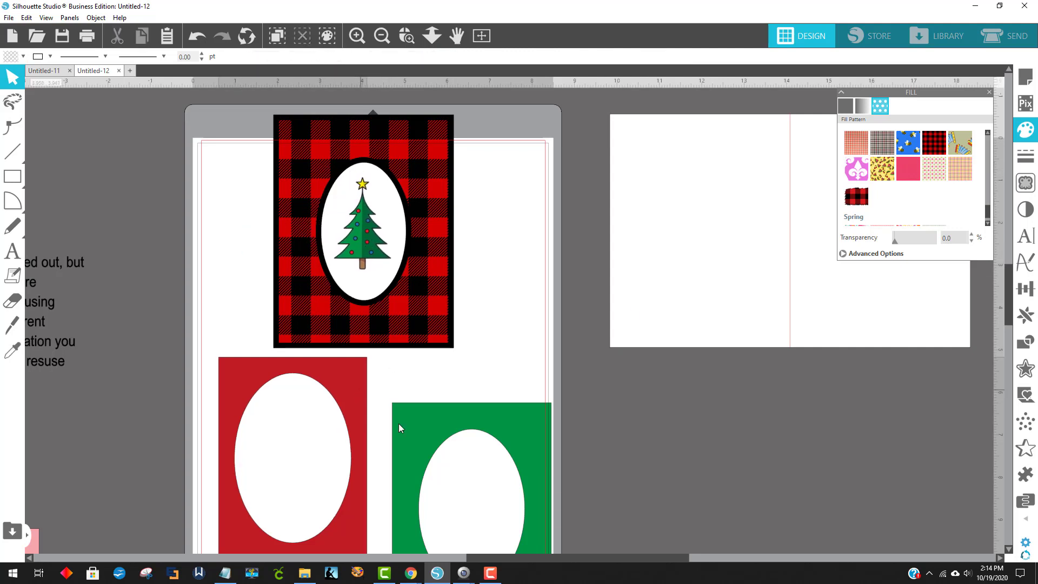
Move the red frame off the mat and place the green frame over the plaid frame
left_click_drag(363, 397, 732, 504)
left_click_drag(526, 426, 414, 155)
left_click(458, 188)
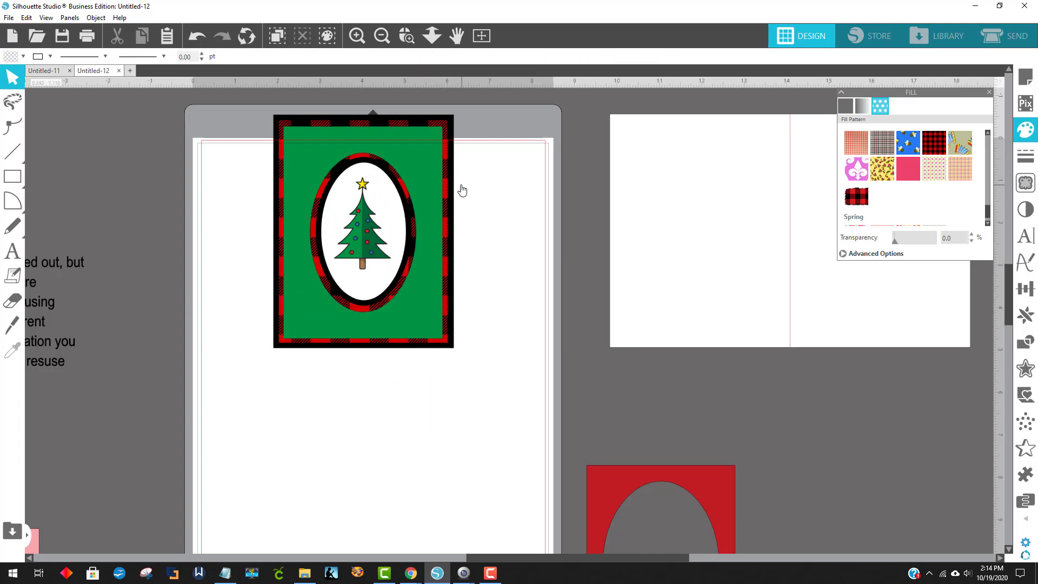
Fill the green frame with the red and black buffalo plaid pattern
left_click(935, 145)
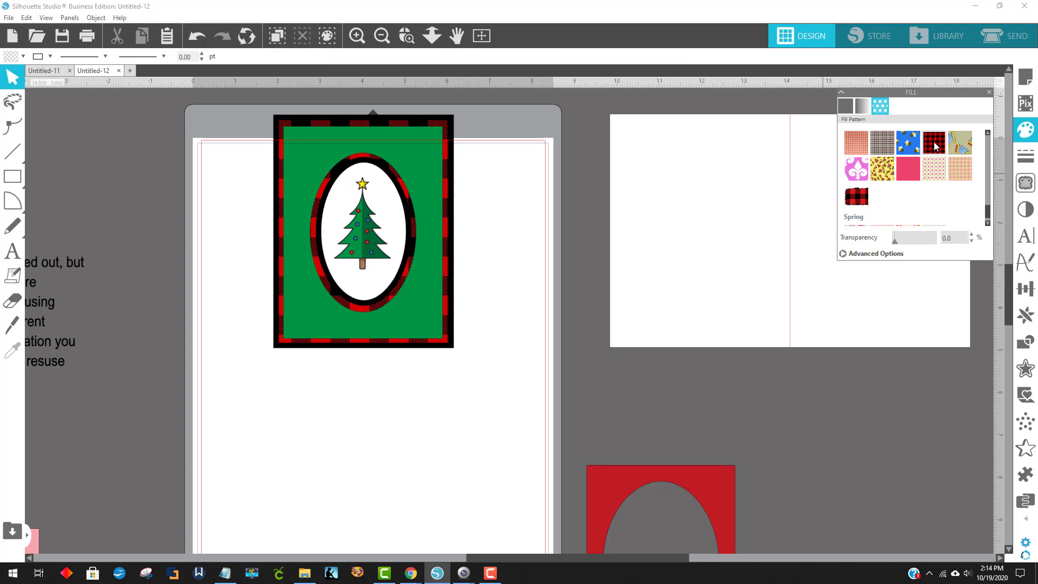
left_click(409, 215)
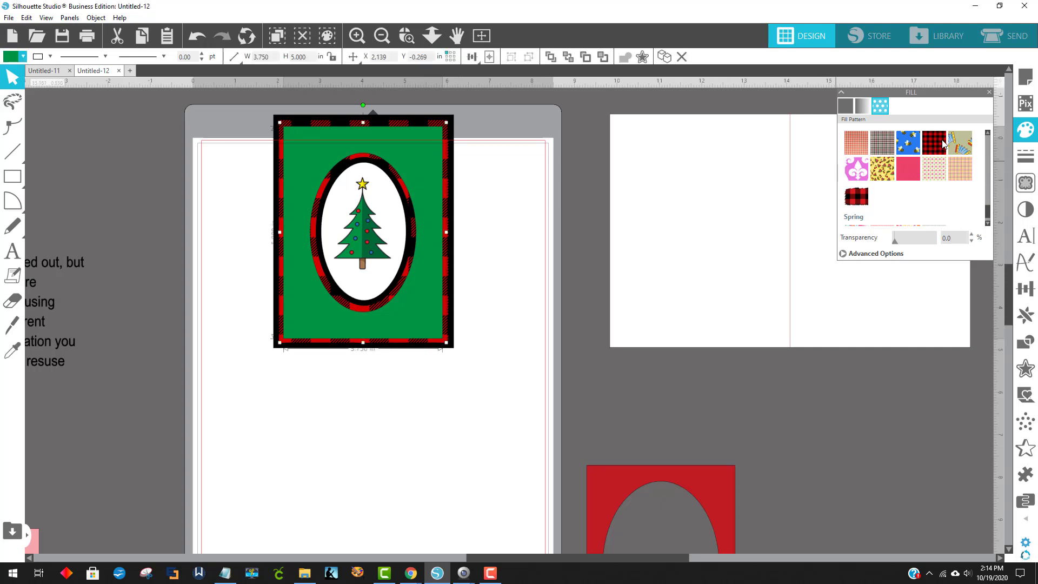
left_click(943, 143)
Fill the larger plaid frame behind it with green from the recent colors
left_click(446, 136)
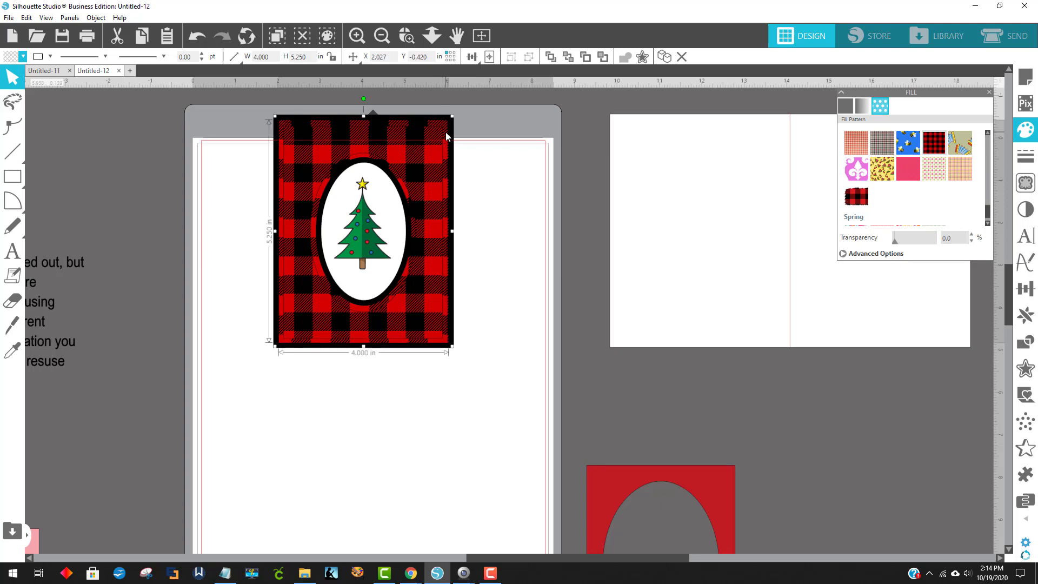
left_click(22, 56)
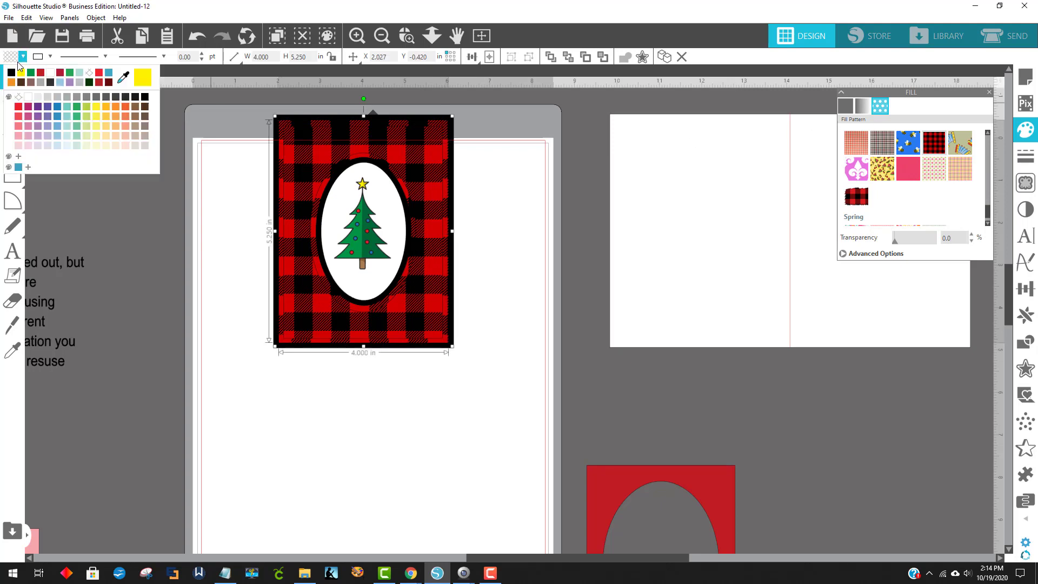
left_click(33, 73)
left_click(305, 371)
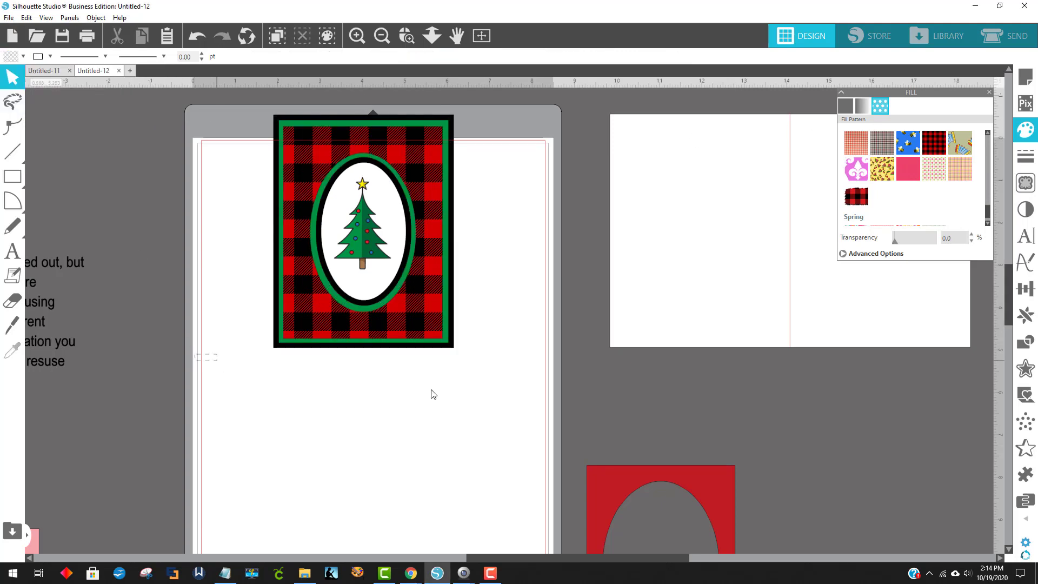
Select the layered frames with the tree and move them together onto the left half of the card base
left_click(422, 330)
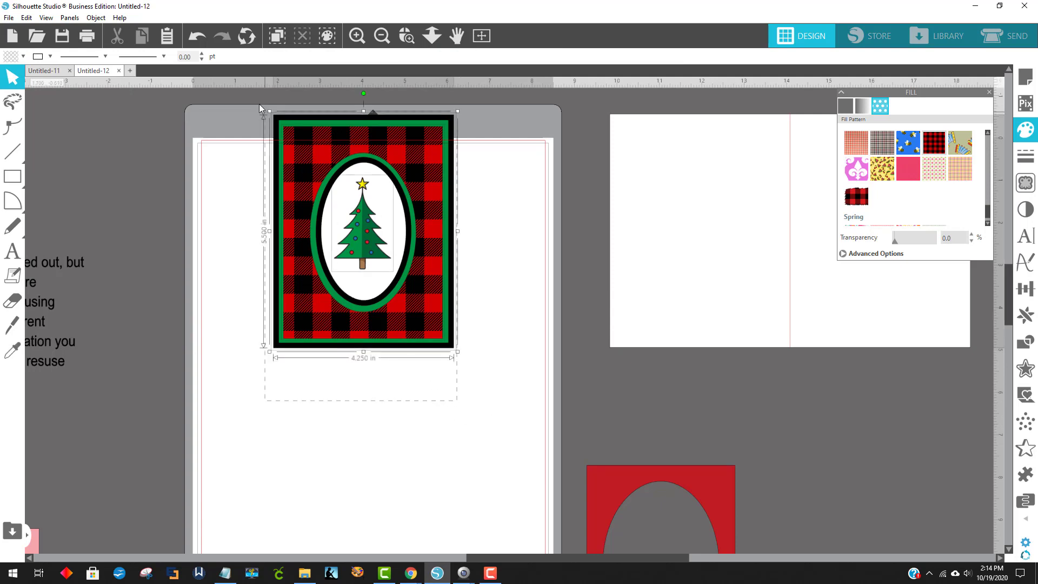
left_click_drag(311, 170, 642, 170)
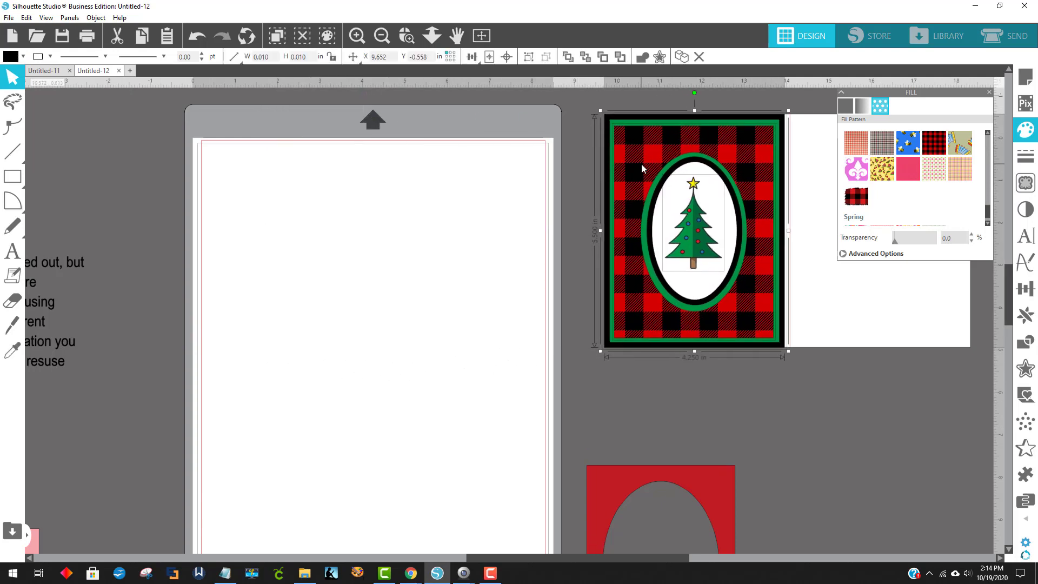
left_click_drag(539, 558, 692, 557)
left_click(504, 494)
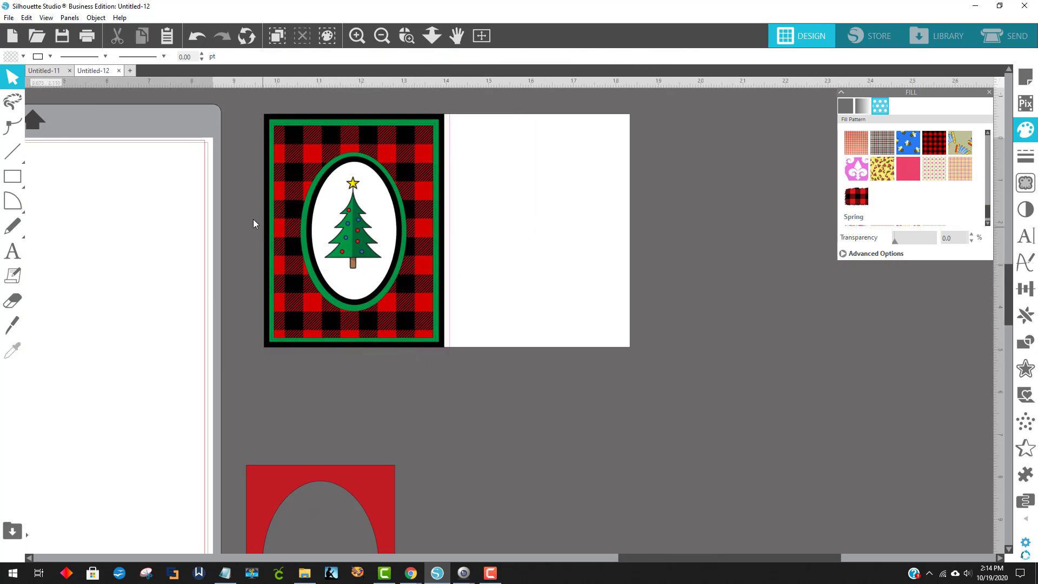
Move the card base with its layers back onto the mat and switch to the Untitled-11 document
left_click_drag(651, 558, 505, 541)
left_click(635, 232)
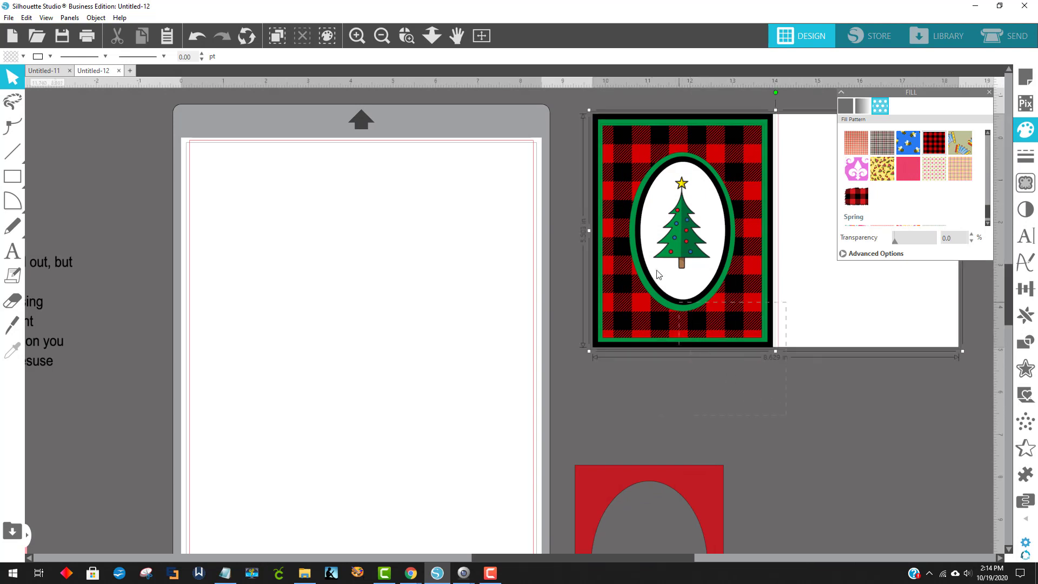
left_click_drag(634, 234, 242, 257)
left_click(600, 254)
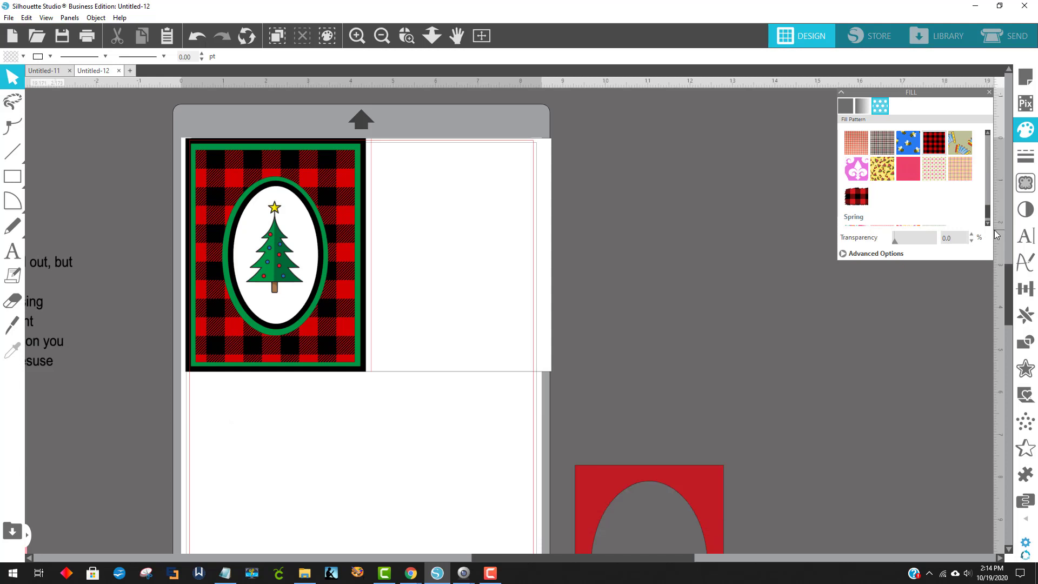
key("ctrl+Tab")
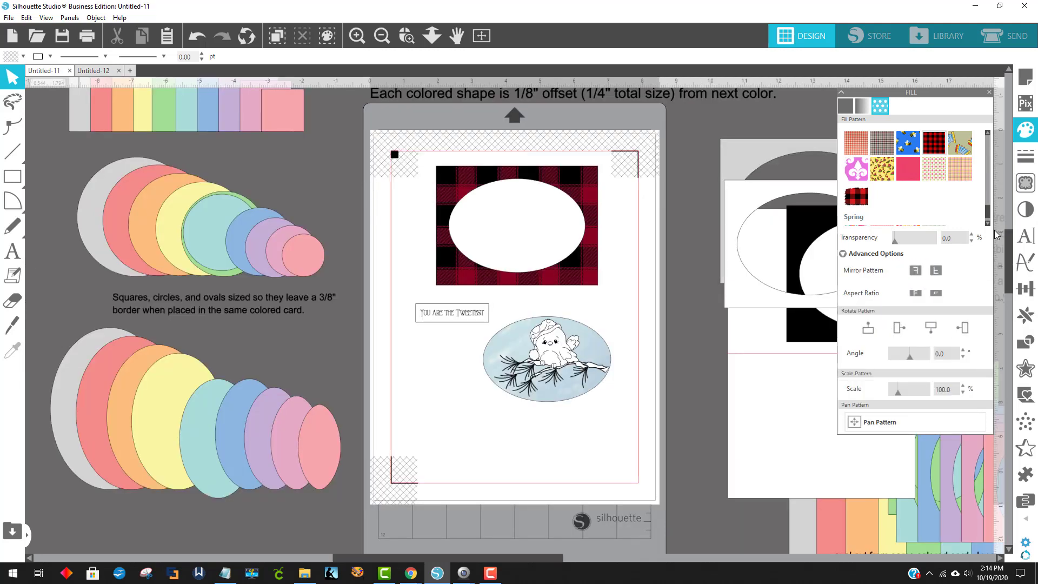